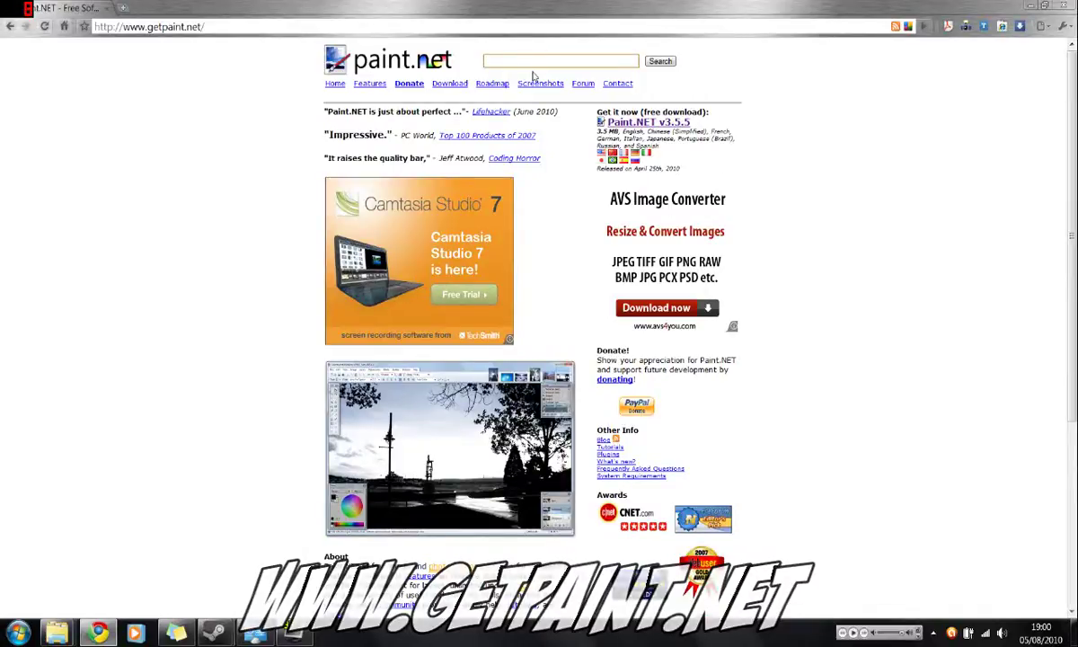
# - Download the Paint.NET v3.5.5 zip from the dotPDN download page
pyautogui.click(660, 123)
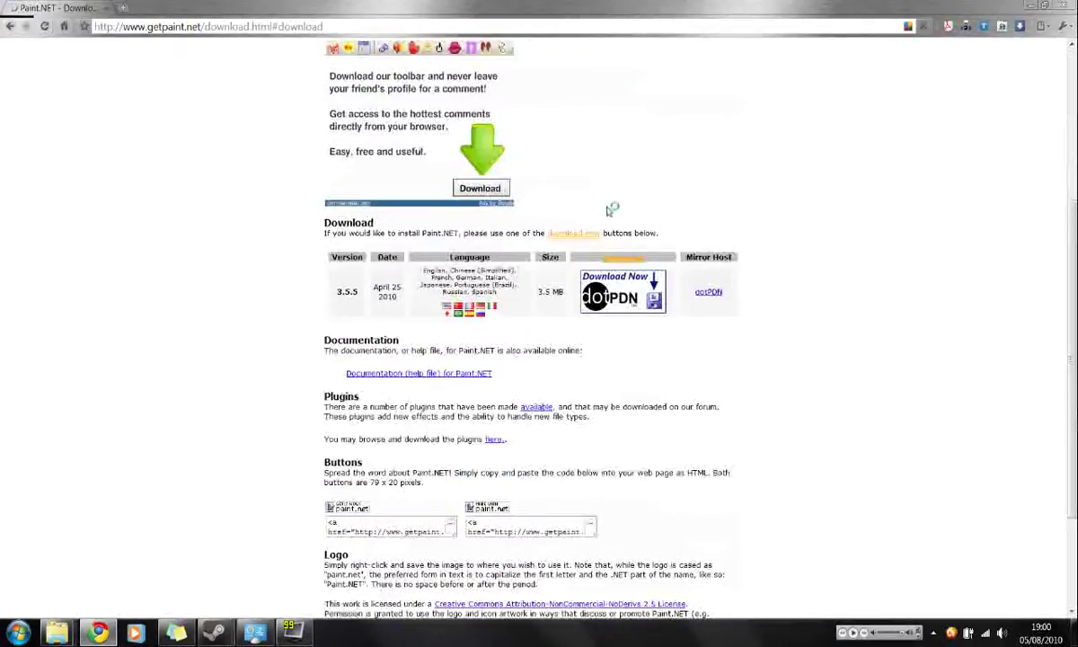
pyautogui.scroll(3, 620, 198)
pyautogui.scroll(-2, 607, 209)
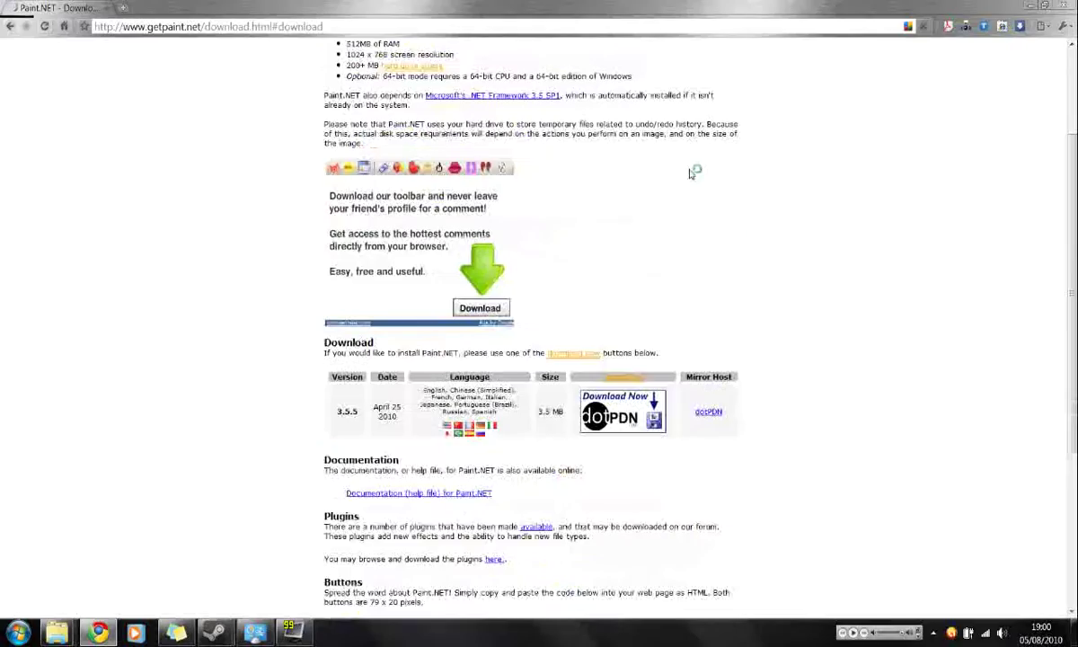
pyautogui.scroll(-2, 695, 171)
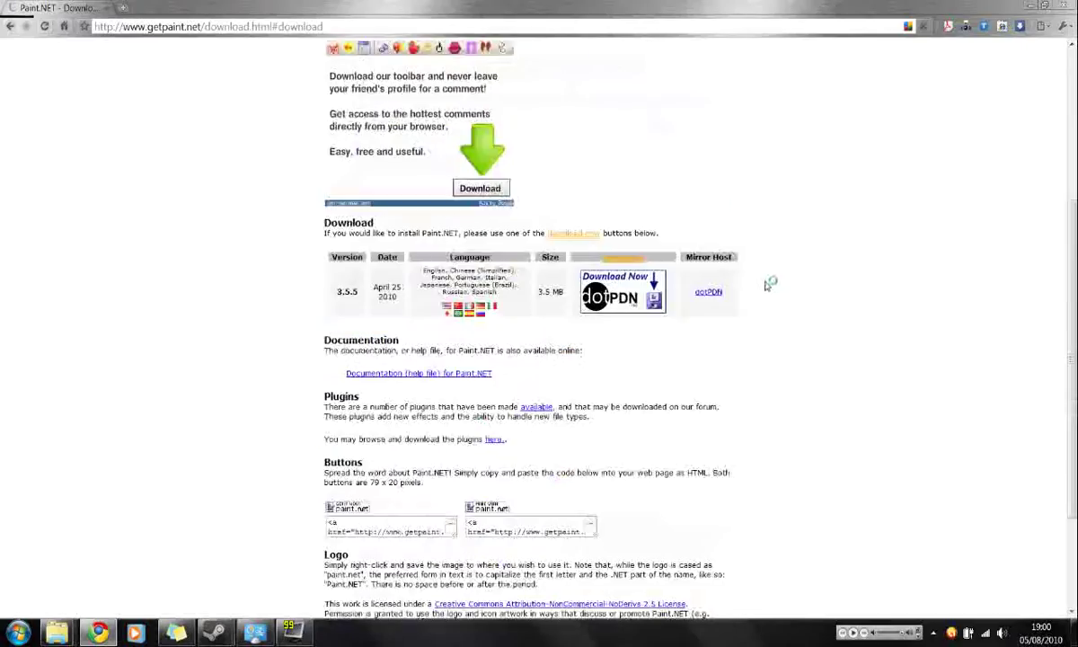
pyautogui.click(621, 302)
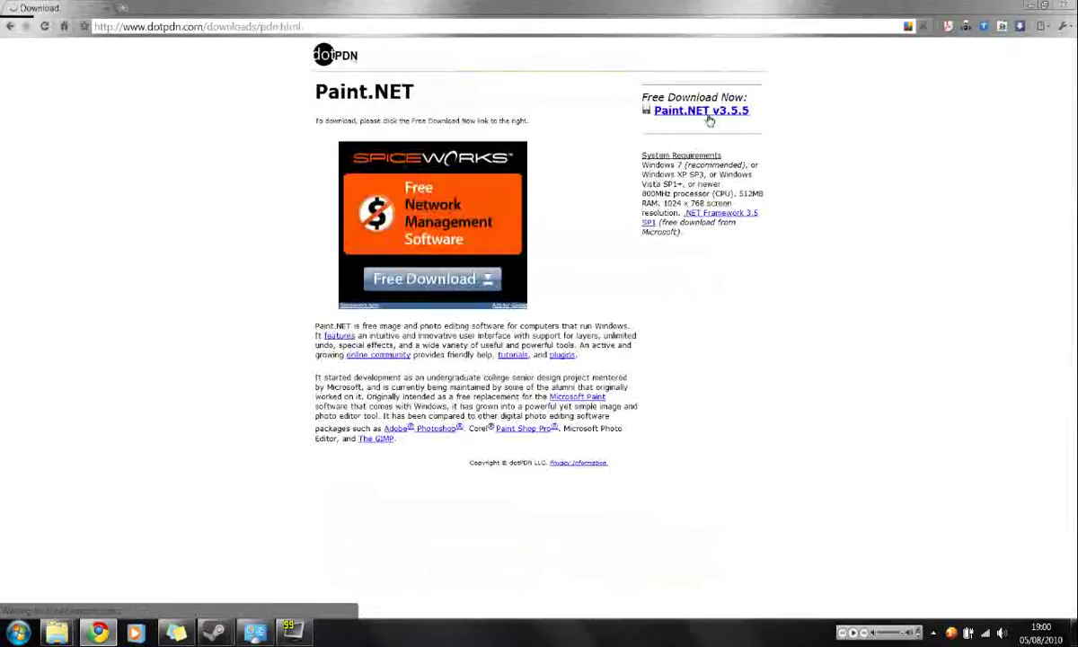
pyautogui.click(652, 109)
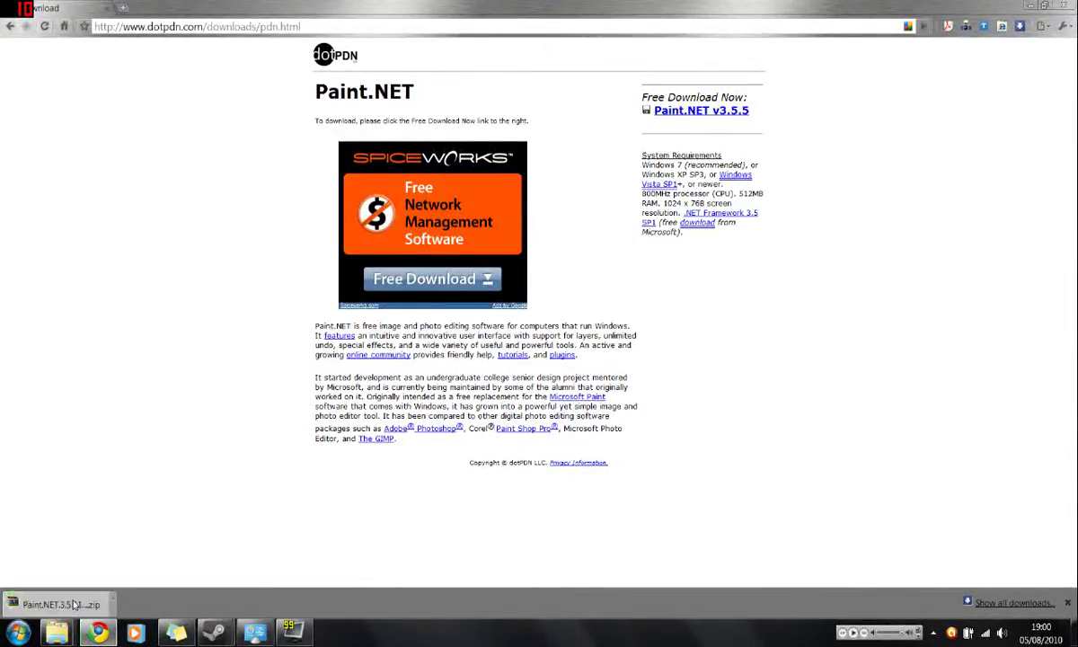
# - Open the downloaded zip in WinRAR and run Paint.NET.3.5.5.Install.exe, moving the archive window aside
pyautogui.click(75, 604)
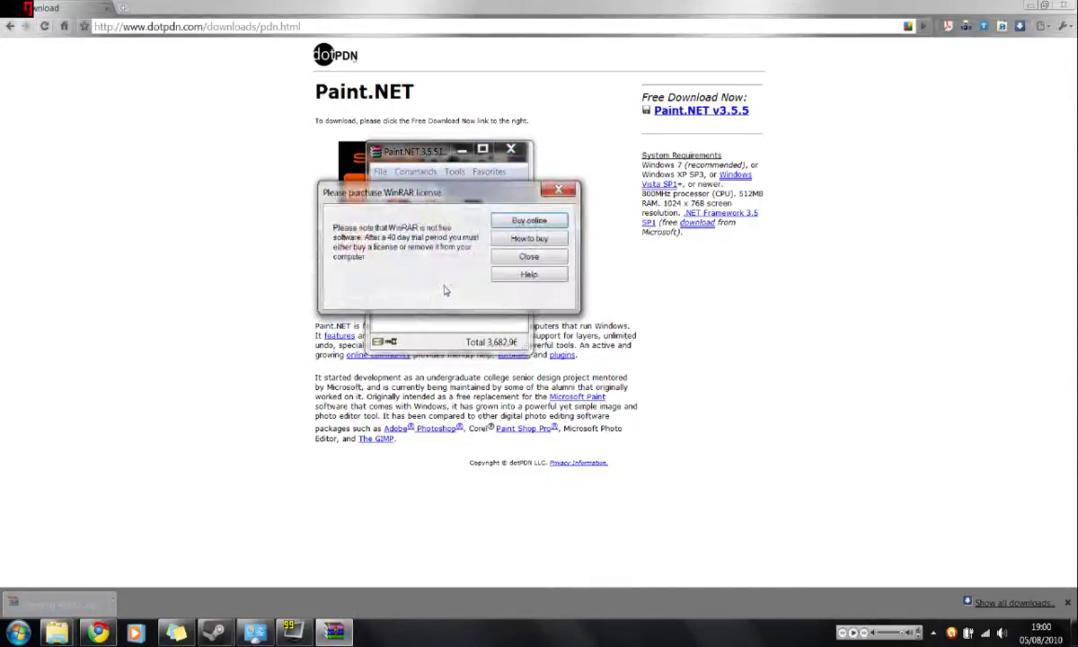
pyautogui.click(529, 258)
pyautogui.doubleClick(420, 286)
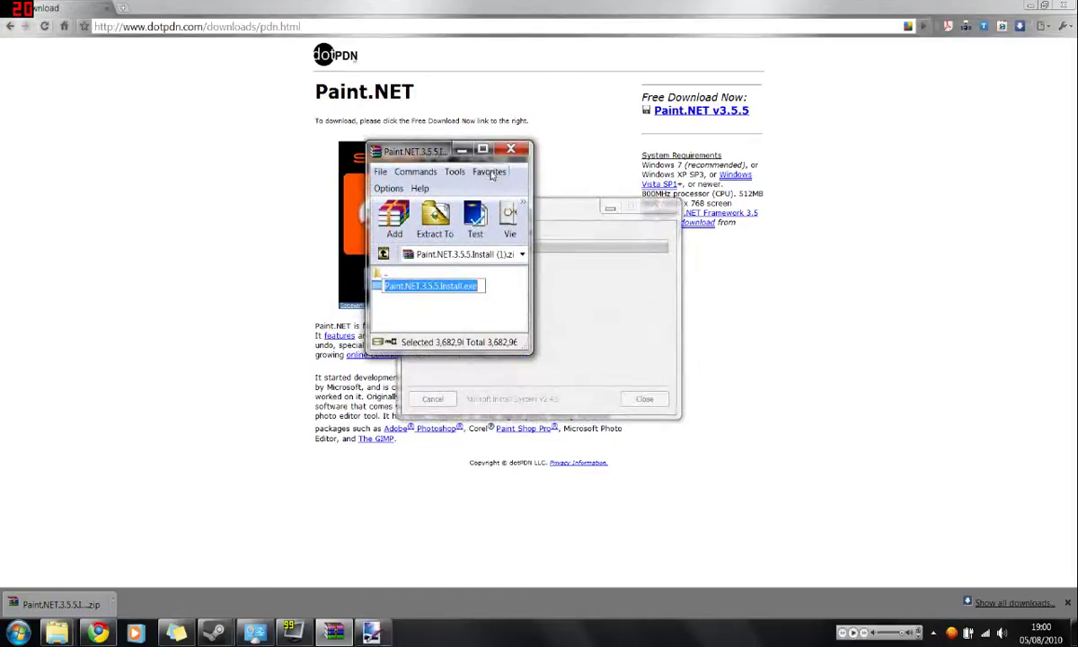
pyautogui.moveTo(430, 153); pyautogui.dragTo(132, 155)
pyautogui.click(553, 313)
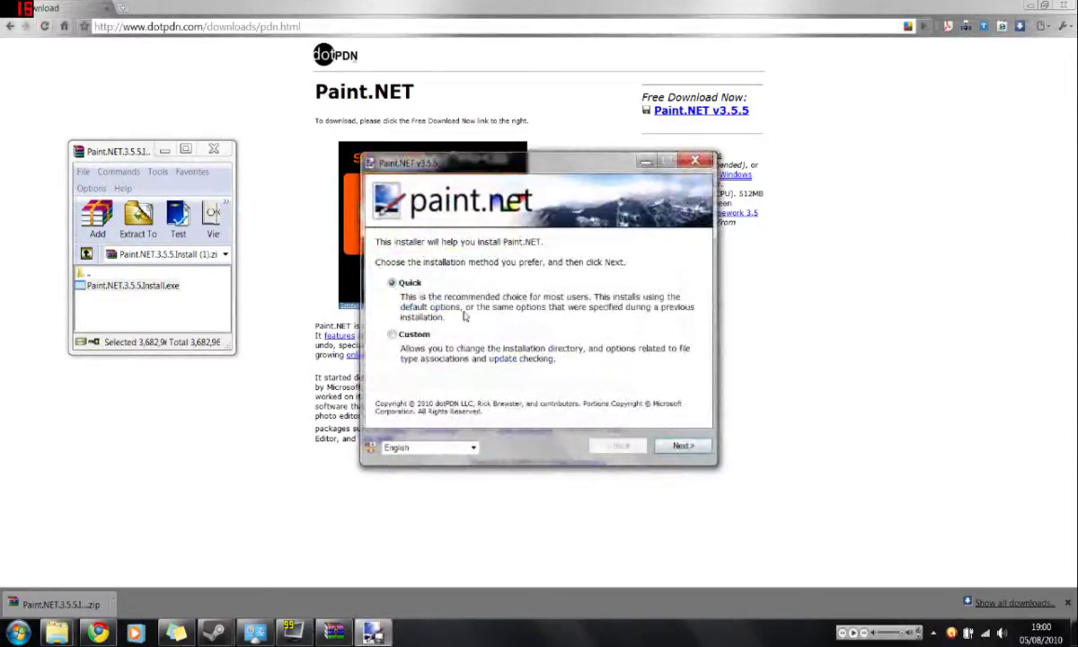
# - Choose Quick installation, accept the licence agreement, and start installing Paint.NET
pyautogui.click(683, 445)
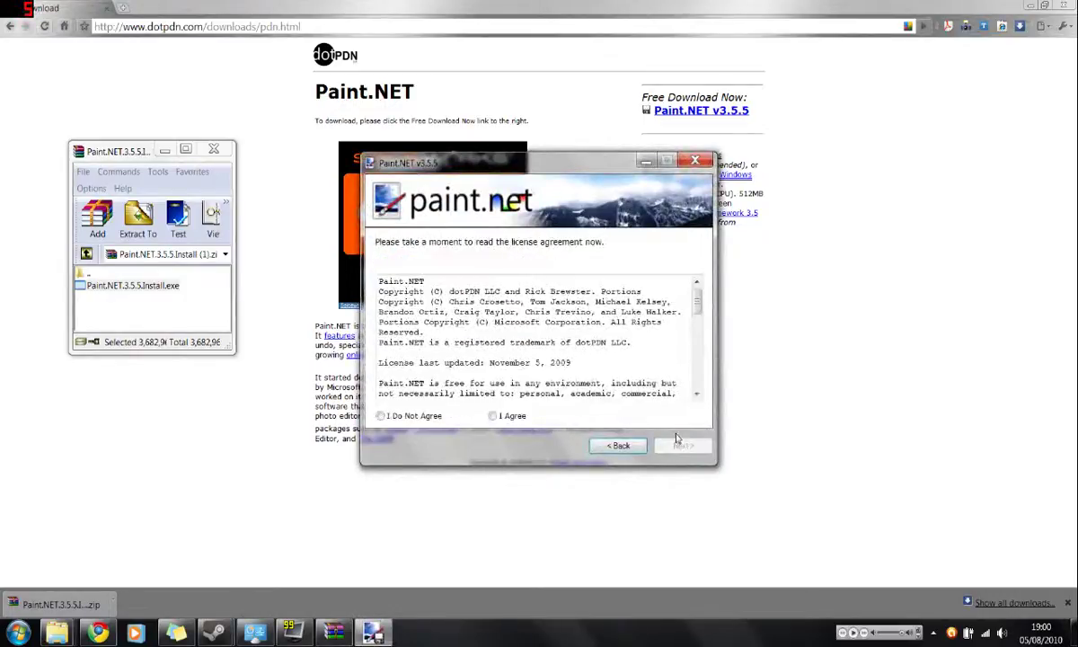
pyautogui.click(503, 414)
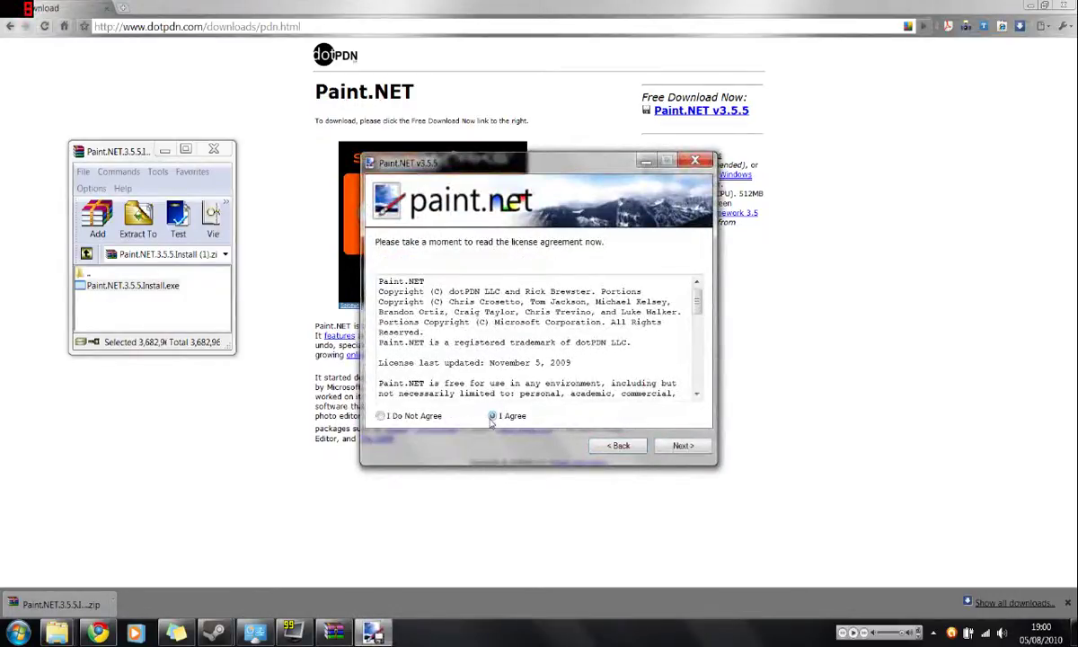
pyautogui.click(682, 445)
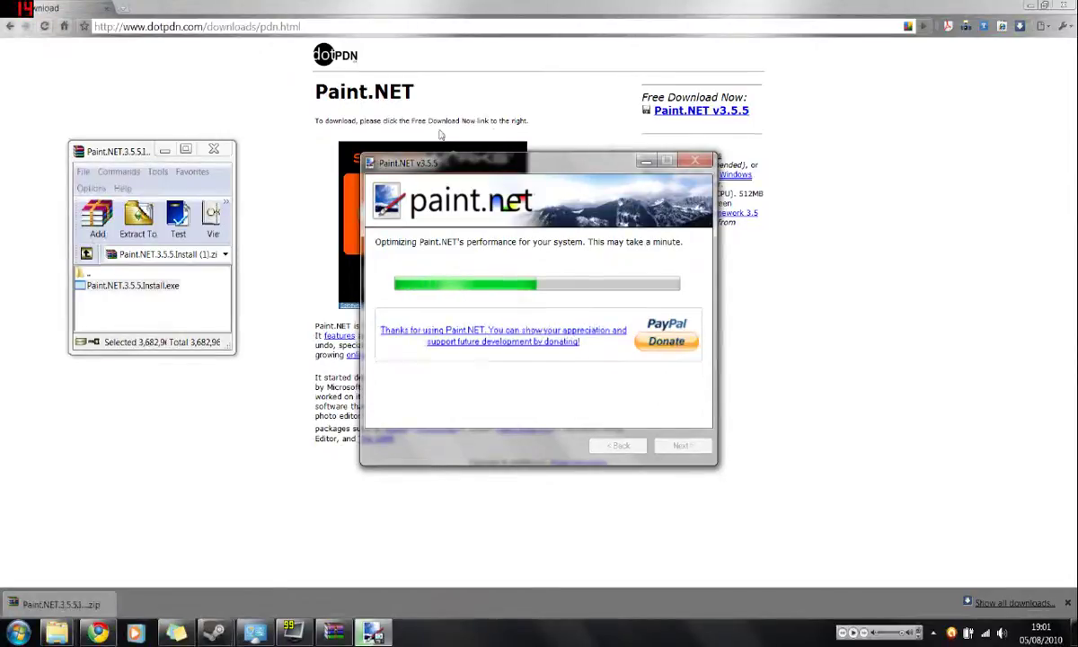
# - Close the WinRAR window and finish the installer with 'Start Paint.NET' checked
pyautogui.click(214, 152)
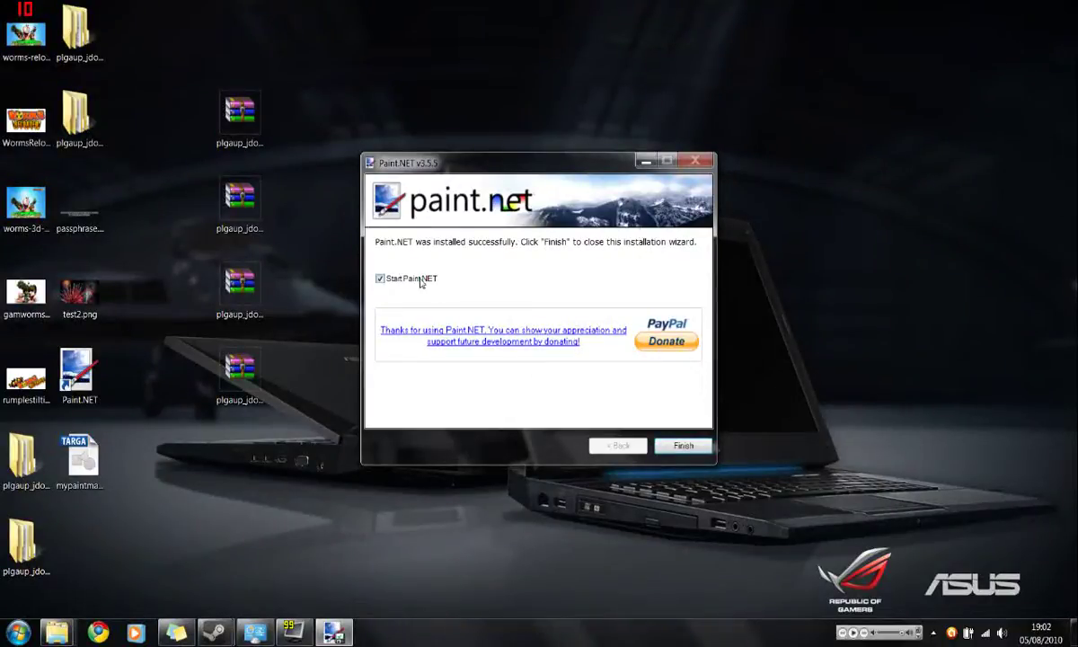
pyautogui.click(670, 449)
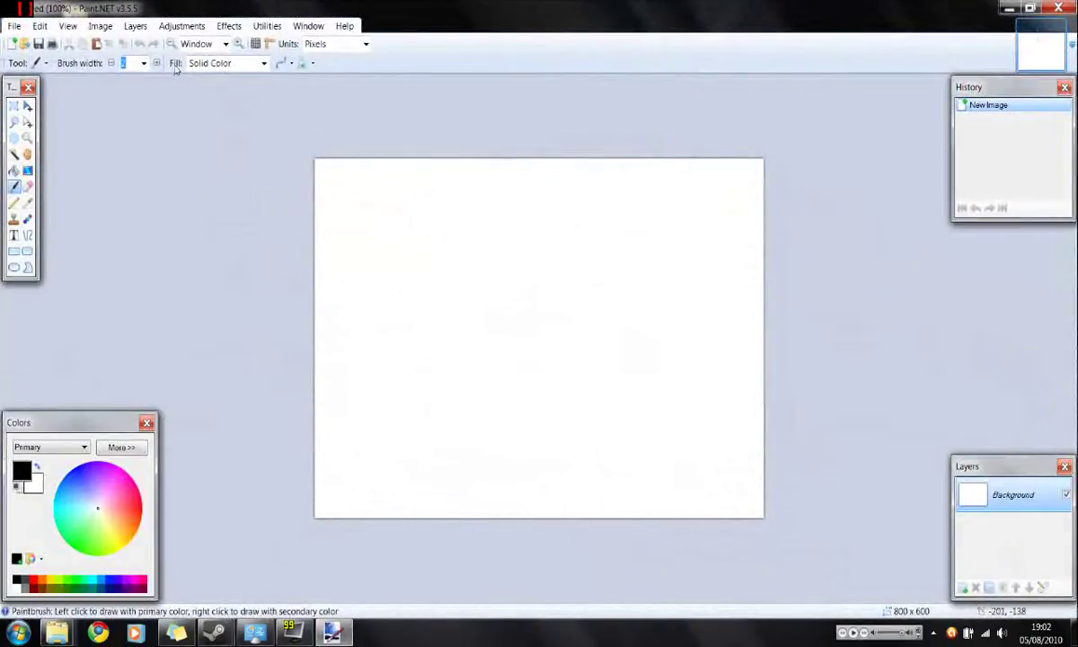
# - Create a new 2560 x 1280 pixel image from File > New
pyautogui.click(14, 25)
pyautogui.click(34, 39)
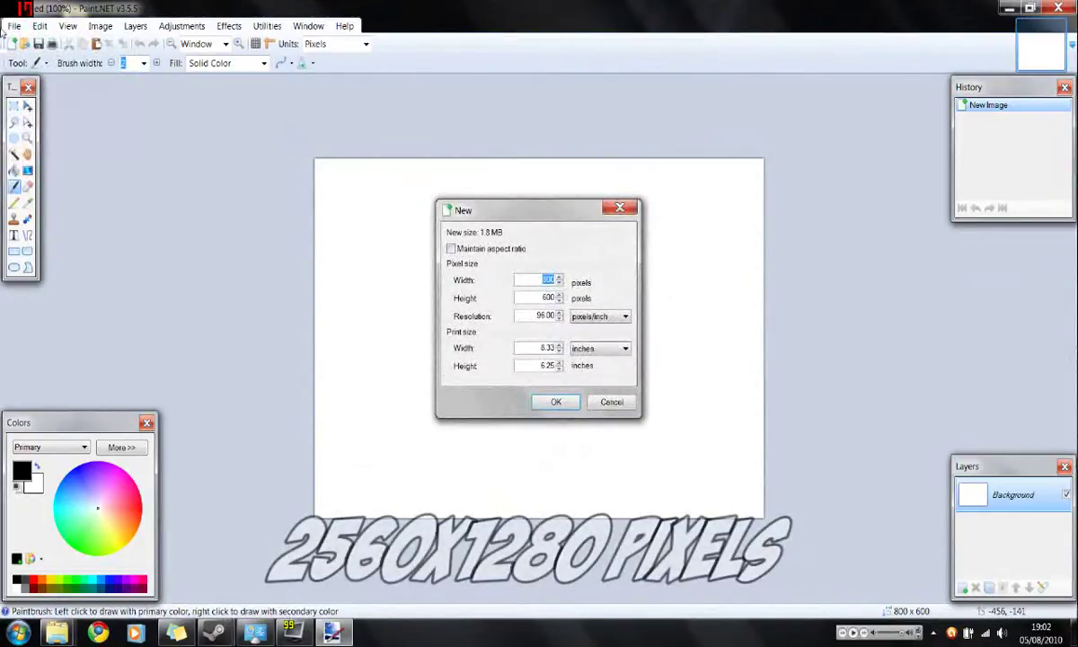
pyautogui.write('2560')
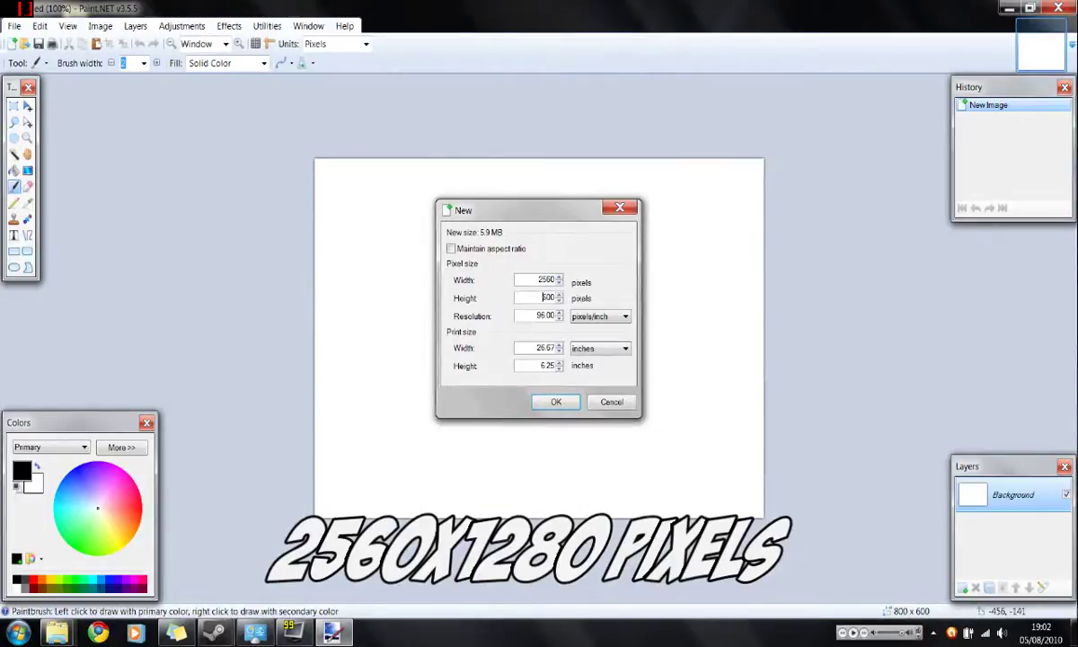
pyautogui.write('128')
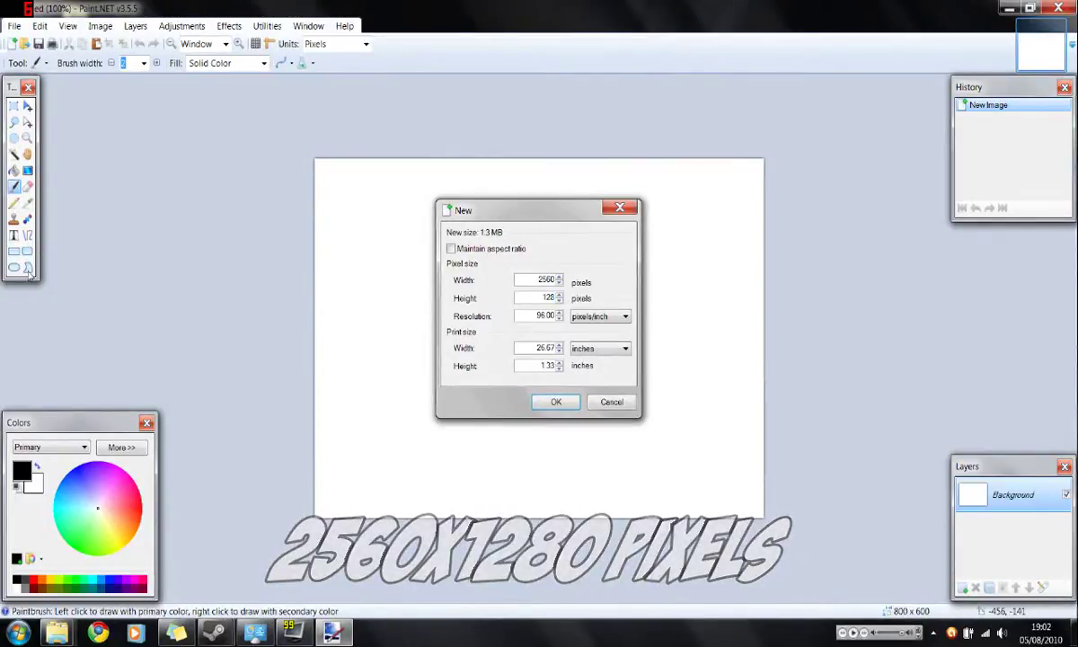
pyautogui.write('0')
pyautogui.click(558, 401)
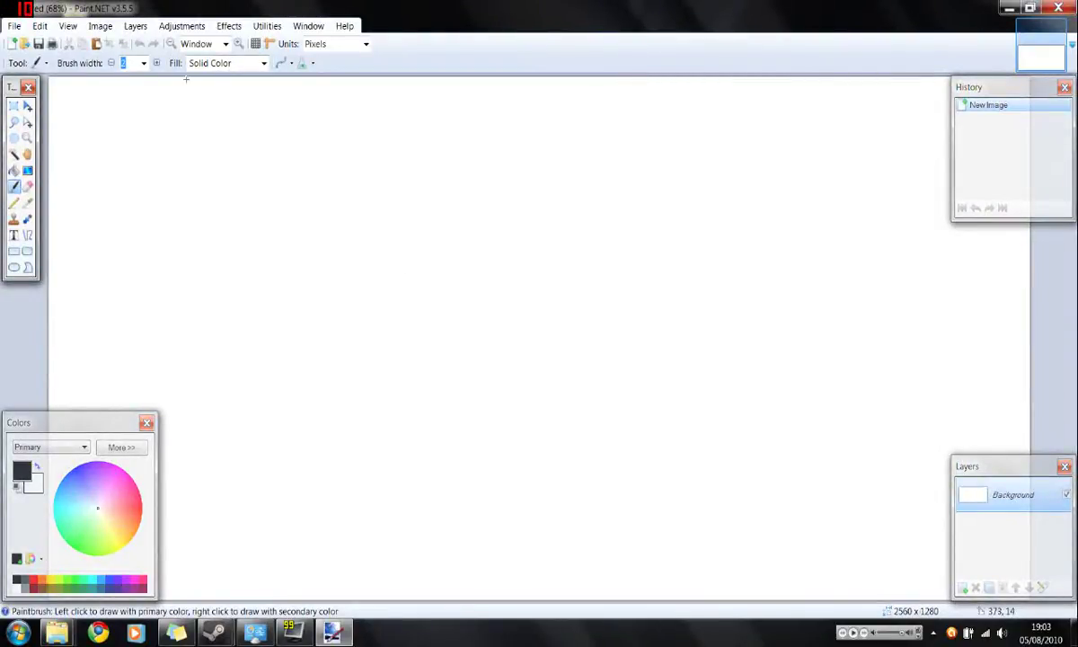
# - Zoom to 50%, add a new layer, and delete the white Background layer
pyautogui.click(225, 45)
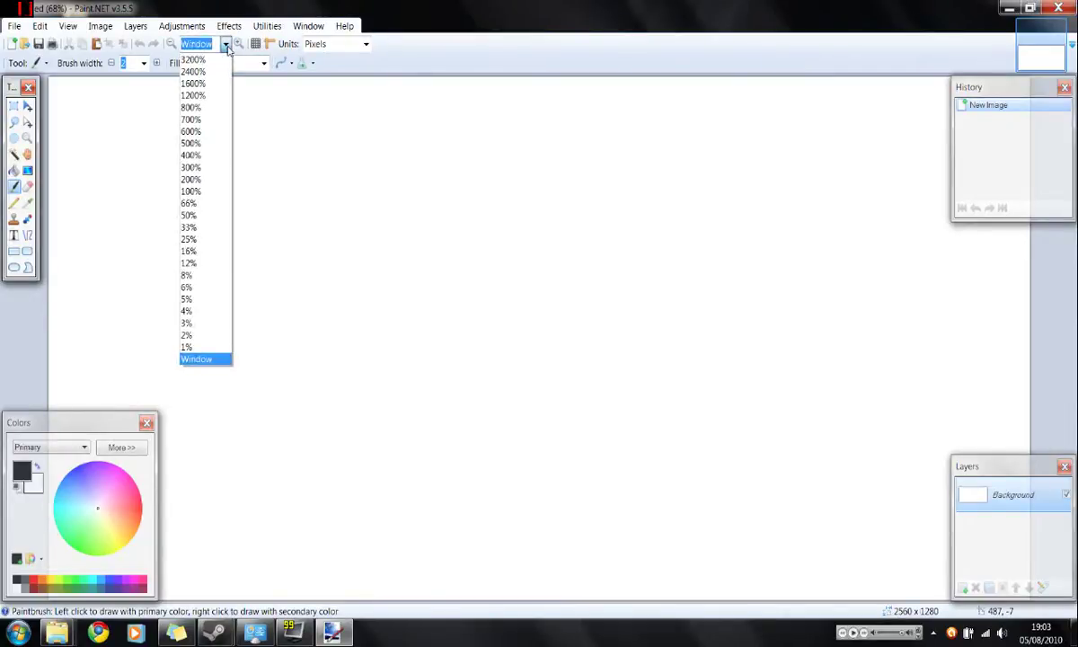
pyautogui.click(208, 217)
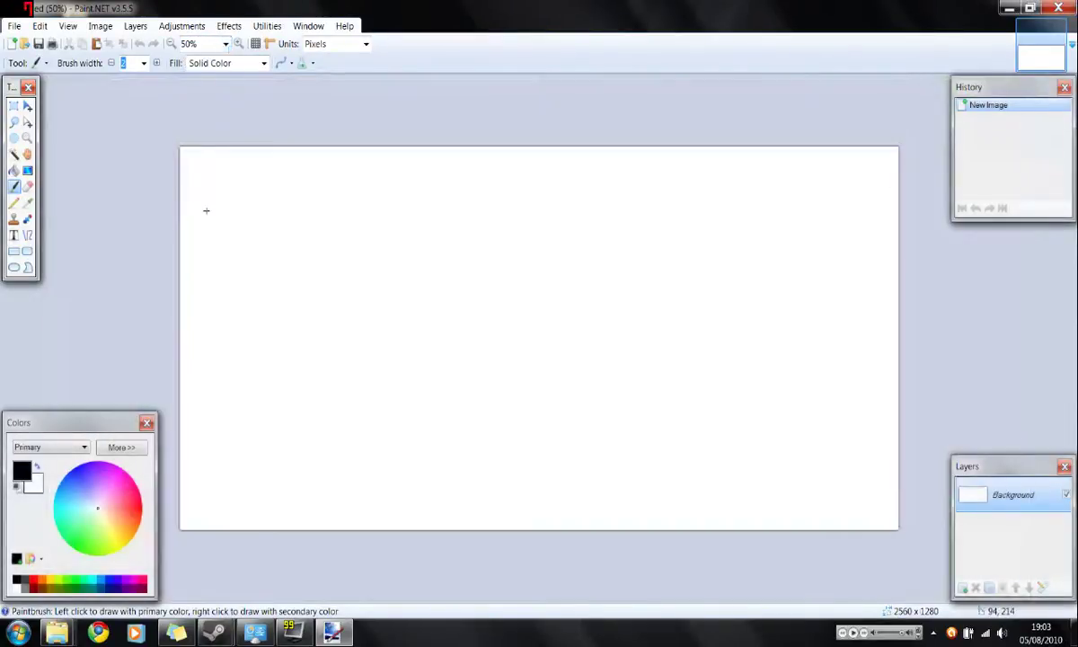
pyautogui.click(962, 588)
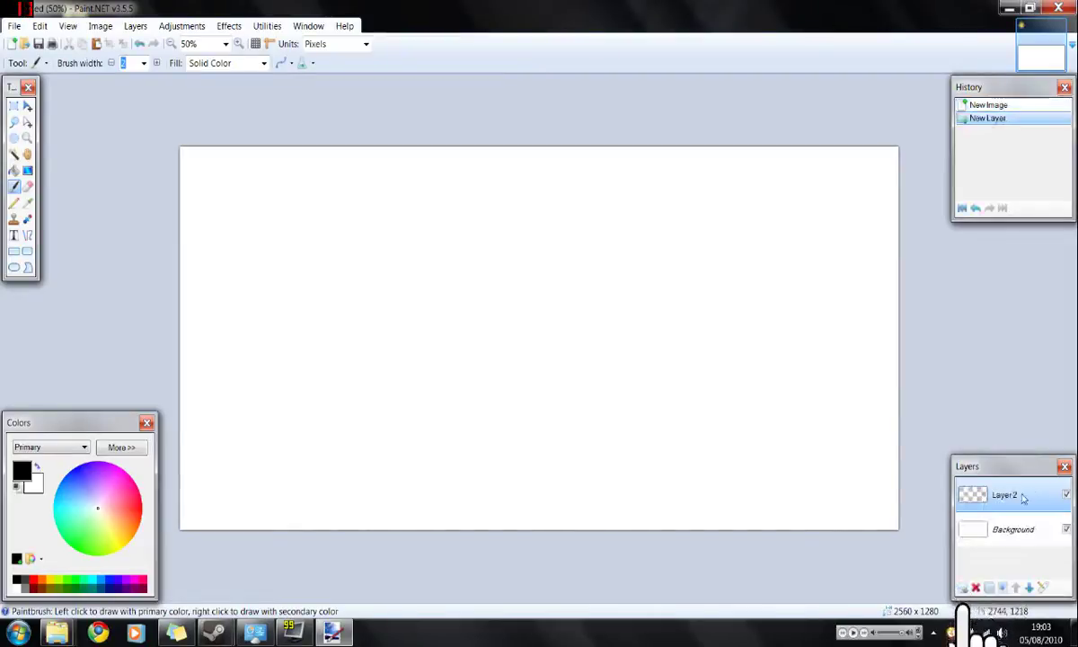
pyautogui.click(1017, 531)
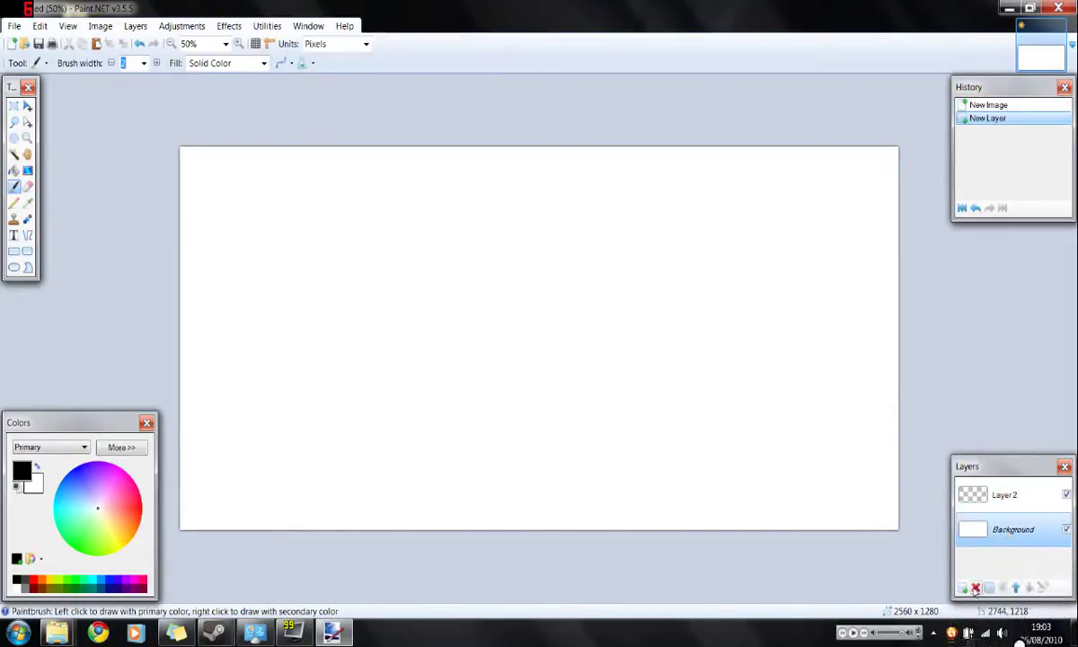
pyautogui.click(973, 588)
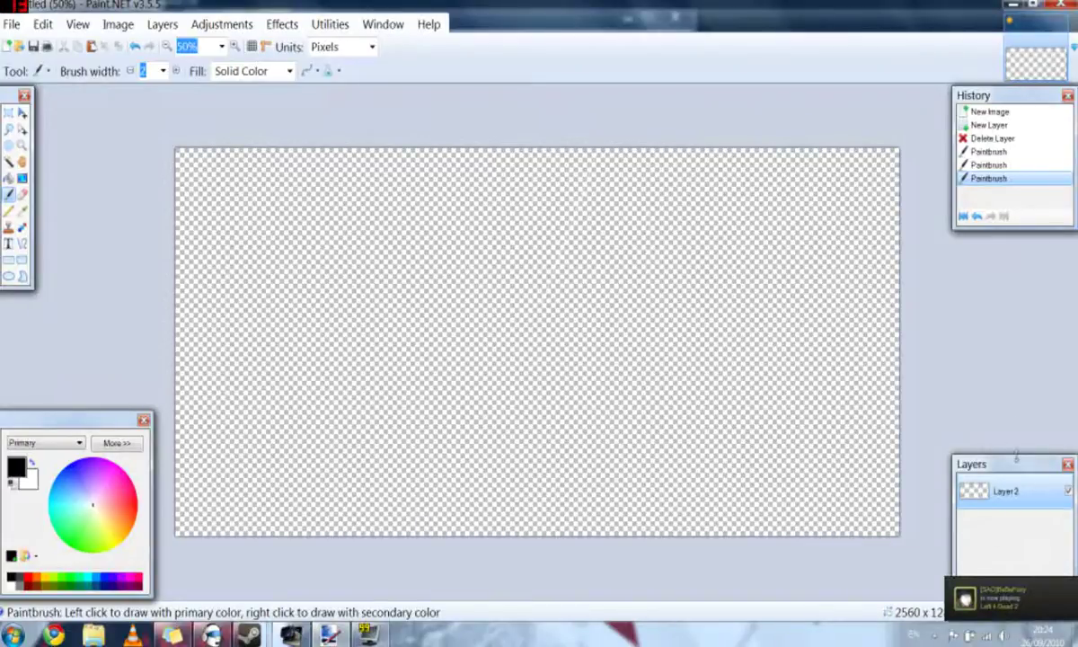
# - Drag the Layers panel higher up on screen
pyautogui.moveTo(1018, 458)
pyautogui.mouseDown()
pyautogui.moveTo(1013, 409)
pyautogui.moveTo(1020, 443)
pyautogui.mouseUp()
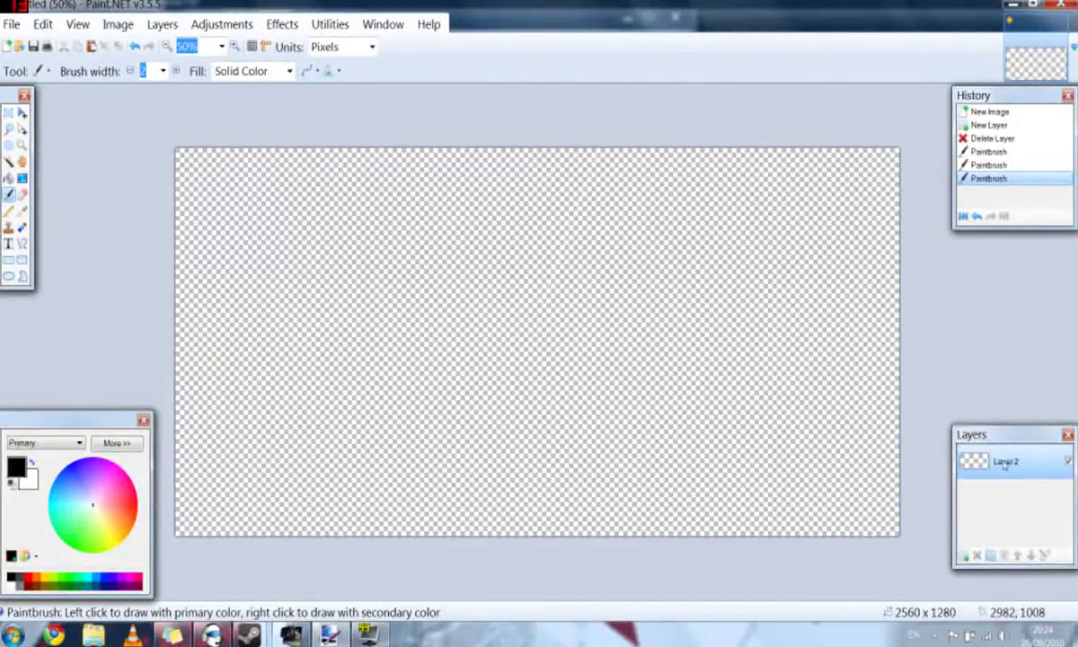
# - Add a new layer and set the Text tool to Blackoak Std at size 72
pyautogui.click(965, 555)
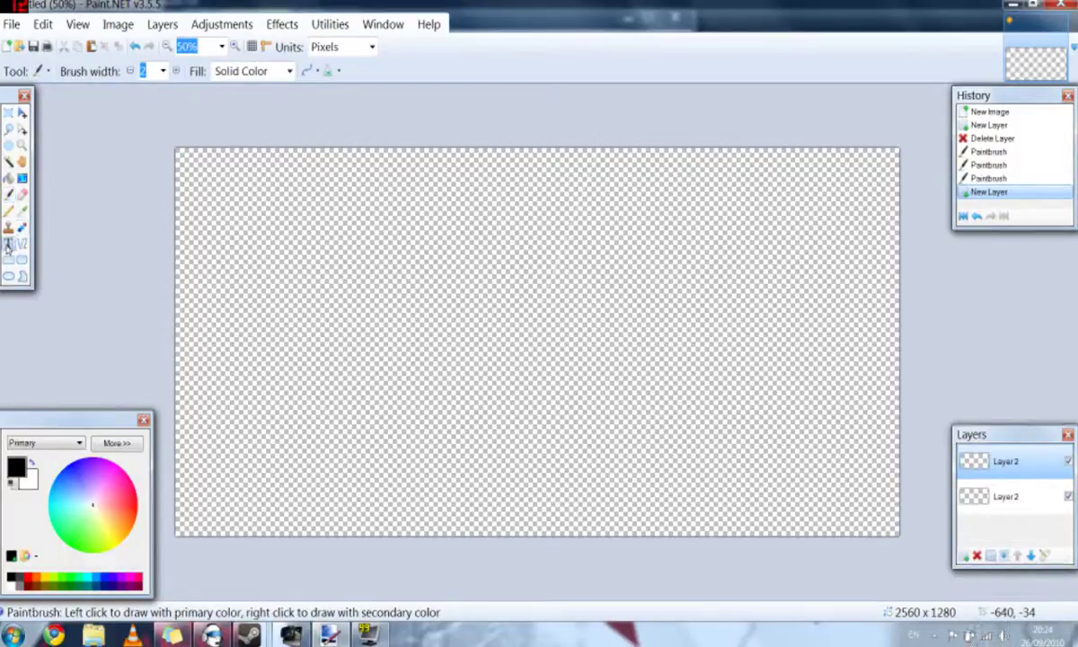
pyautogui.click(8, 242)
pyautogui.click(306, 414)
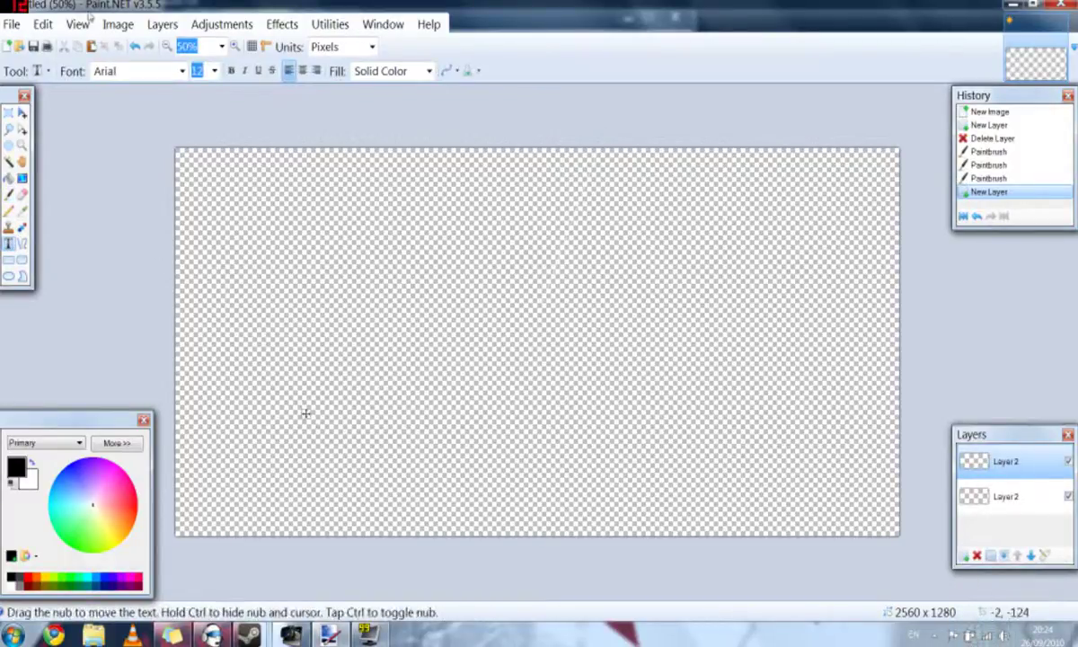
pyautogui.click(182, 71)
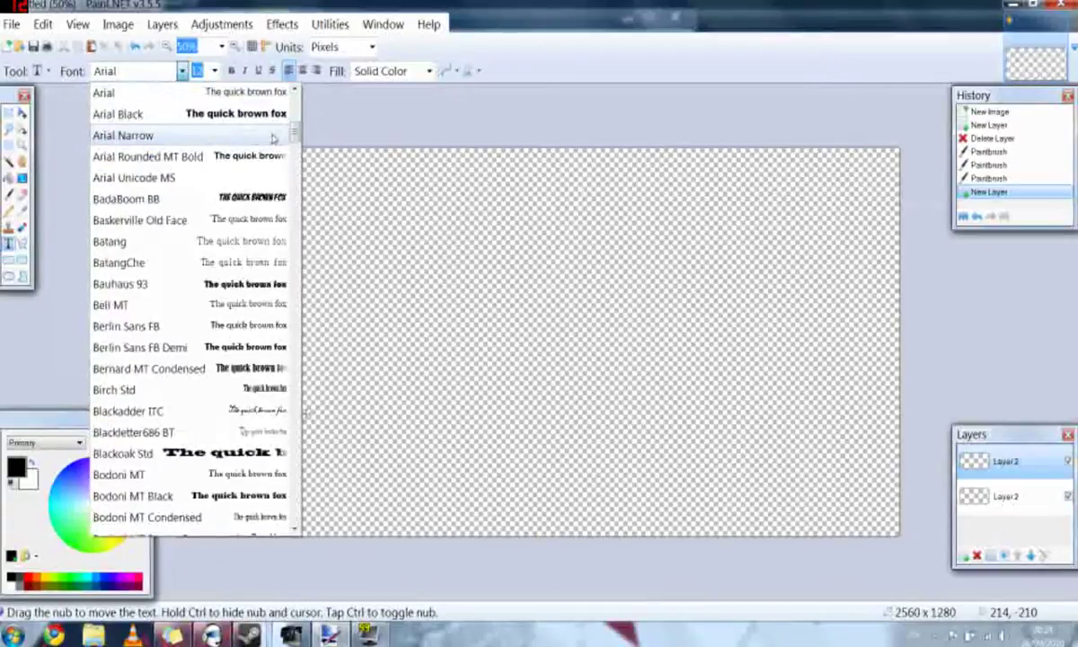
pyautogui.scroll(-8, 288, 388)
pyautogui.moveTo(294, 158)
pyautogui.mouseDown()
pyautogui.moveTo(295, 185)
pyautogui.moveTo(296, 131)
pyautogui.moveTo(297, 141)
pyautogui.mouseUp()
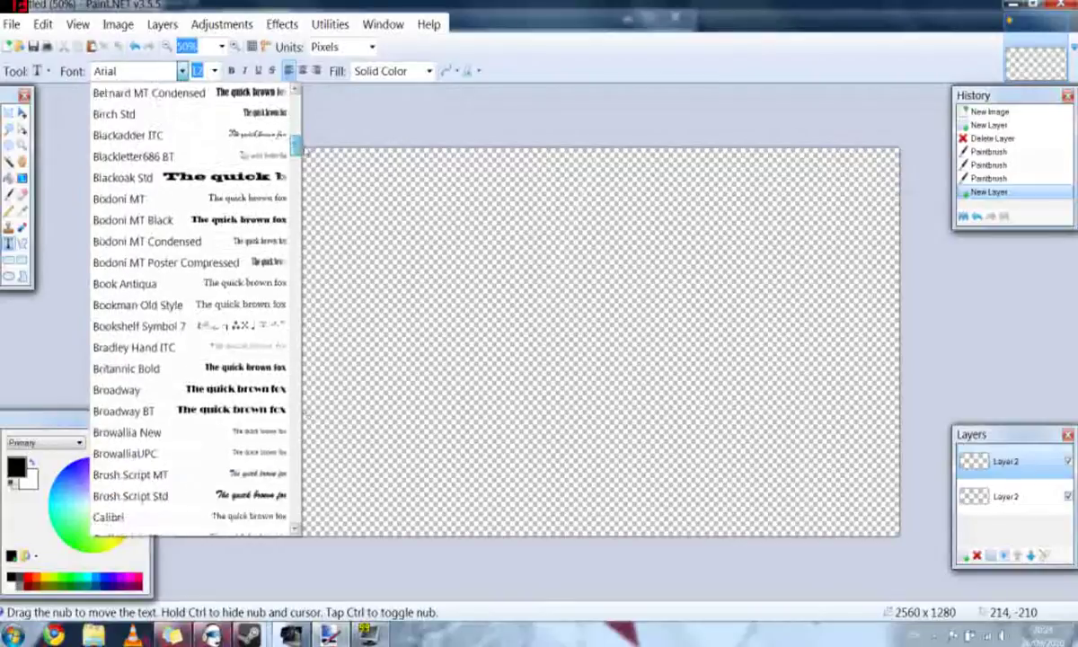
pyautogui.click(225, 177)
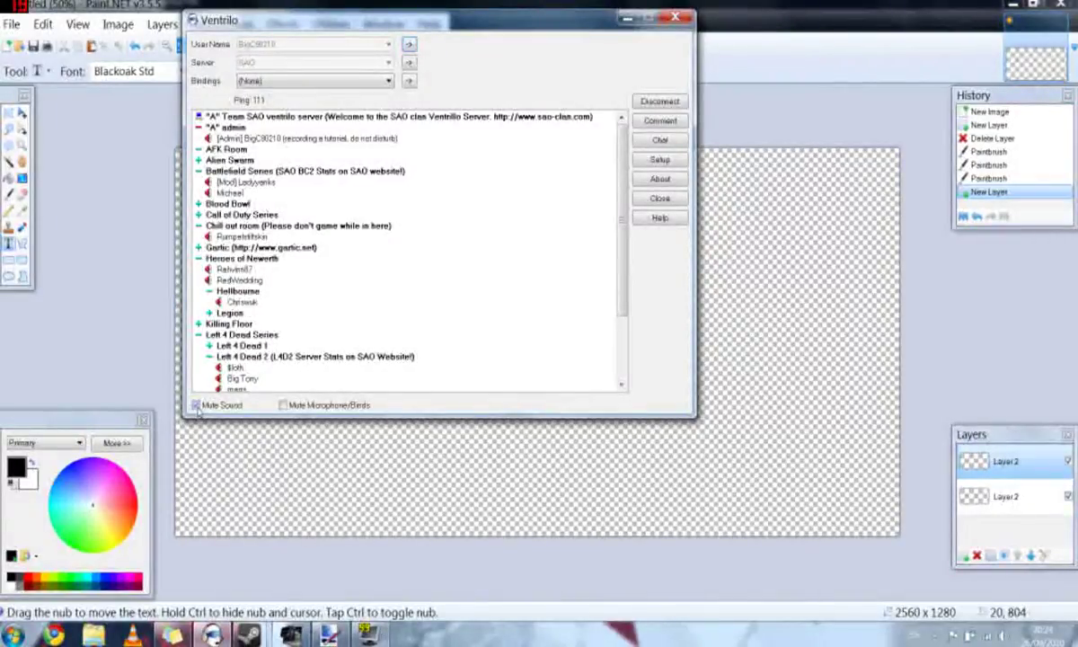
pyautogui.hotkey('alt', 'Down')
pyautogui.click(303, 421)
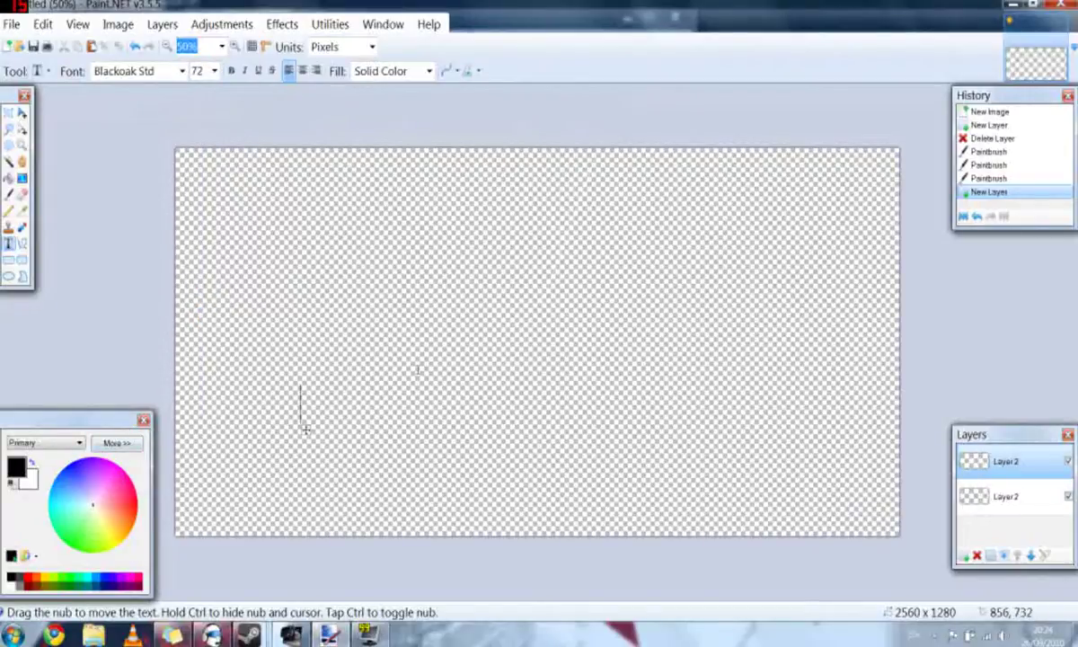
pyautogui.write('www.wrm')
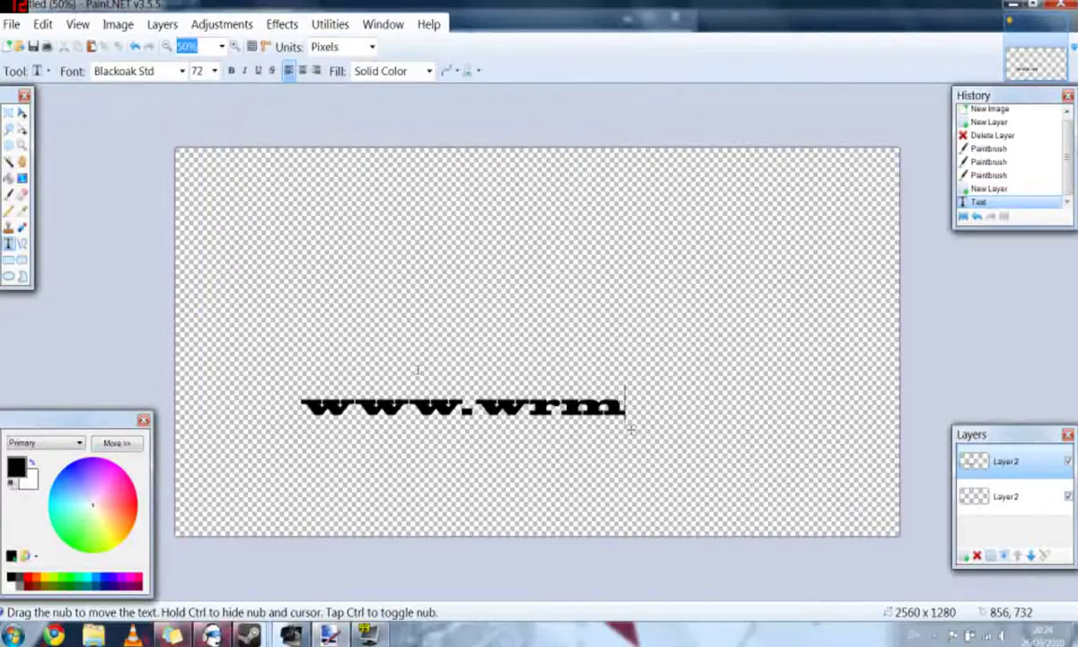
pyautogui.write('aps.cpm')
pyautogui.press('BackSpace')
pyautogui.press('BackSpace')
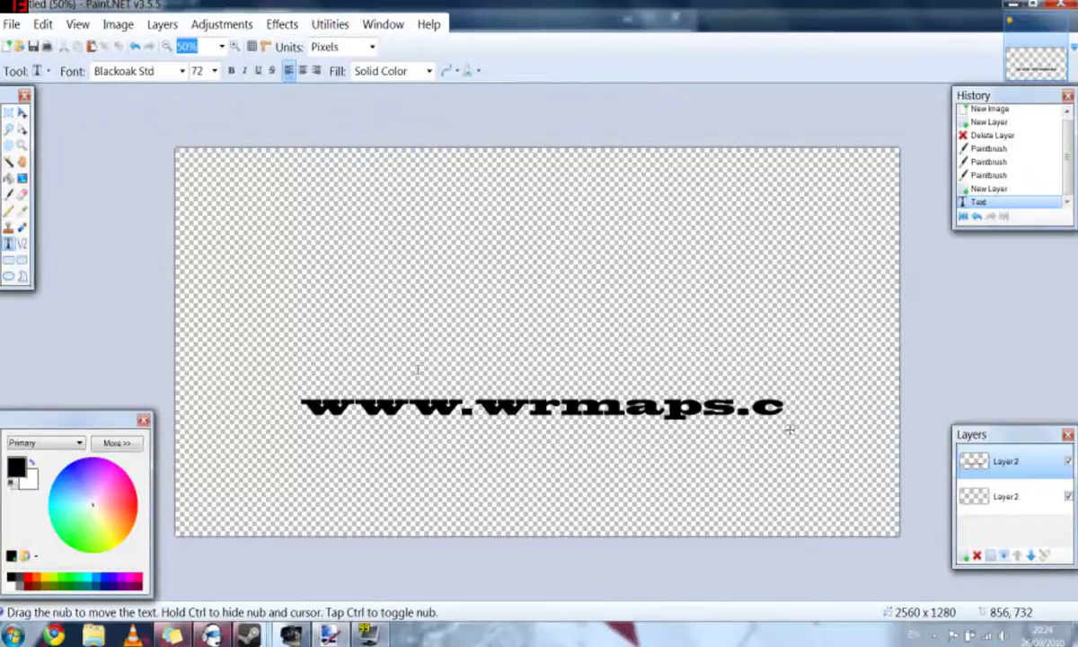
pyautogui.write('om')
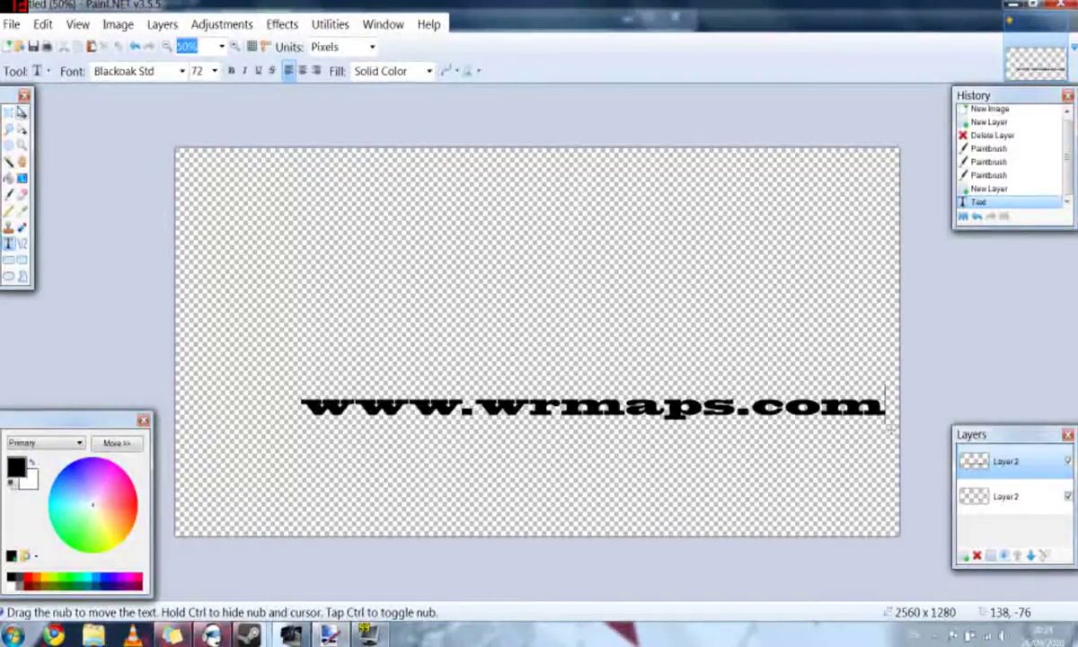
# - Move the web address down near the bottom of the canvas
pyautogui.click(22, 111)
pyautogui.hotkey('ctrl', 'a')
pyautogui.moveTo(628, 446); pyautogui.dragTo(560, 527)
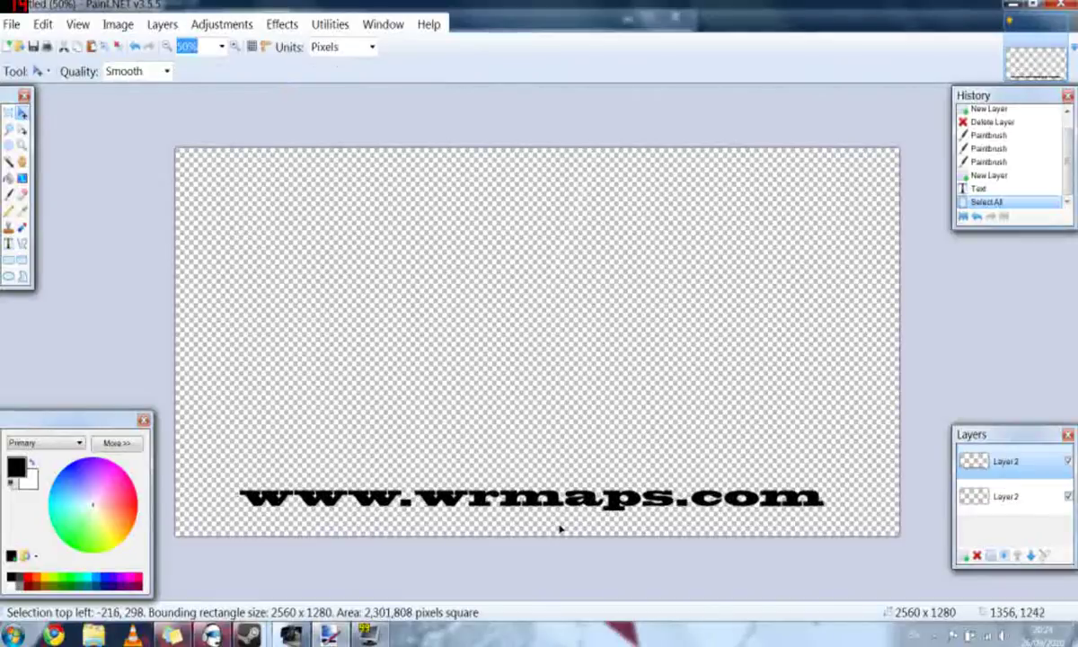
# - Add a new layer, clear the selection, and choose the Paintbrush at width 50
pyautogui.click(965, 557)
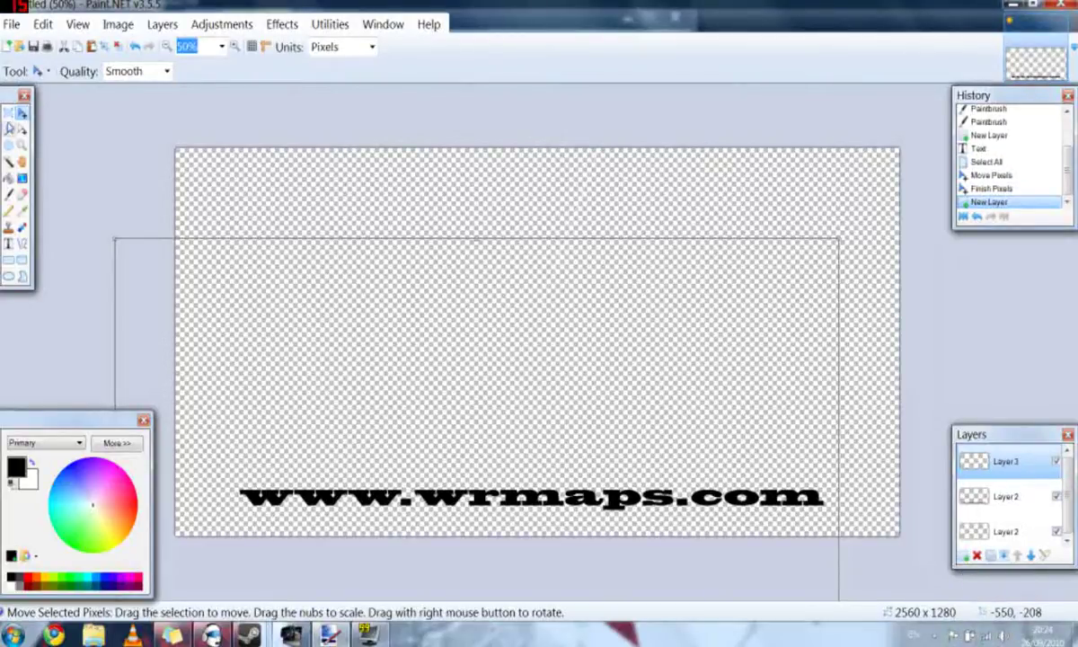
pyautogui.click(42, 24)
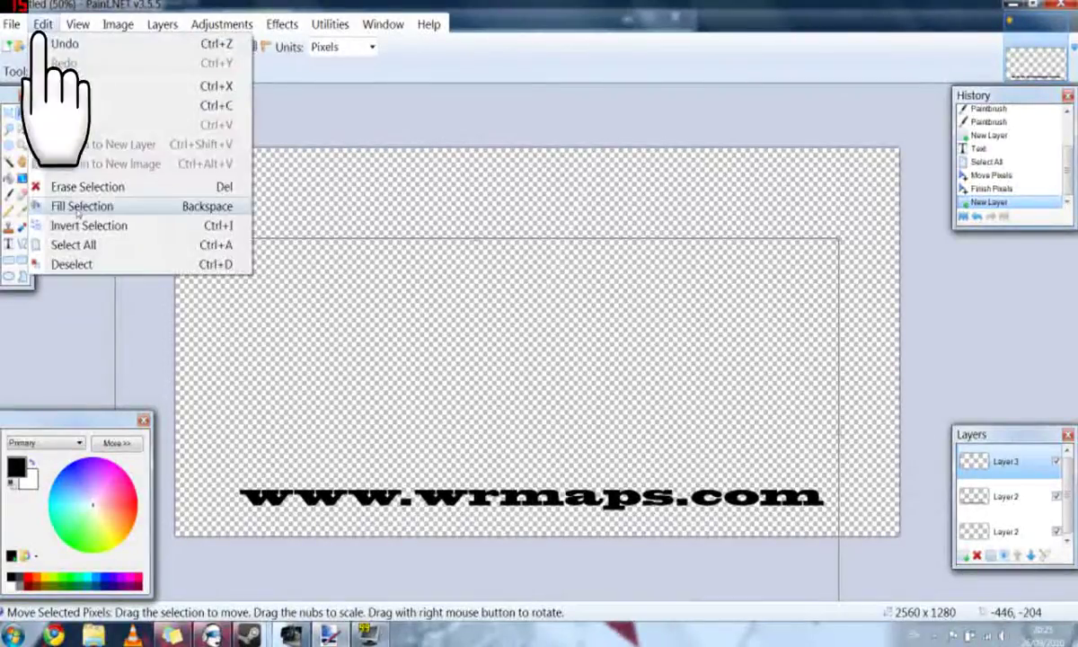
pyautogui.click(90, 262)
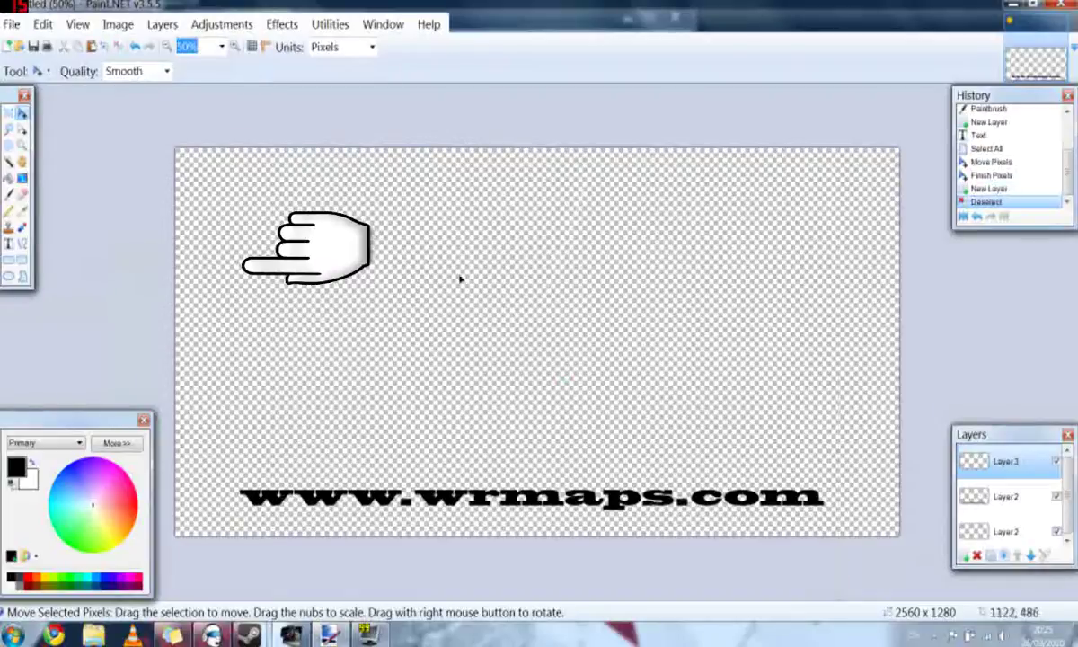
pyautogui.click(9, 209)
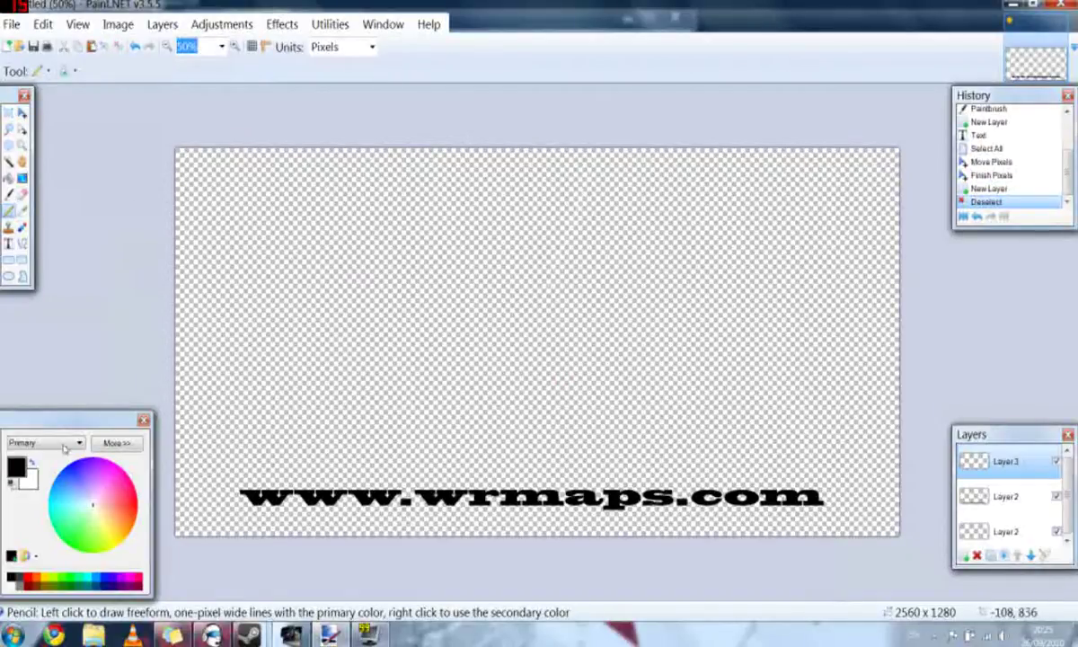
pyautogui.click(9, 194)
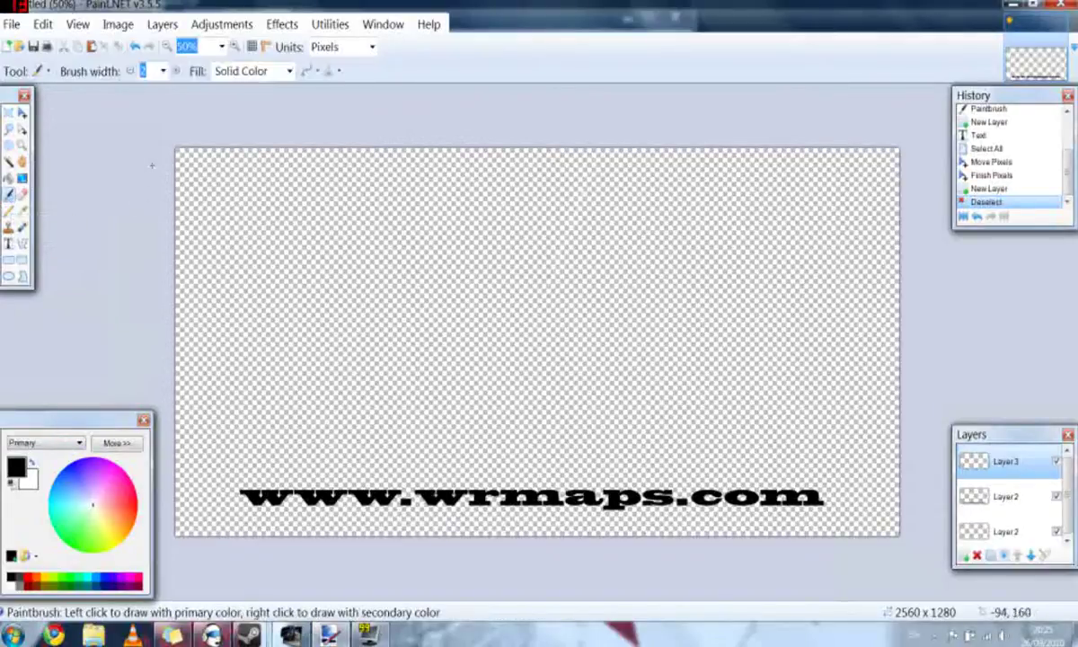
pyautogui.click(163, 71)
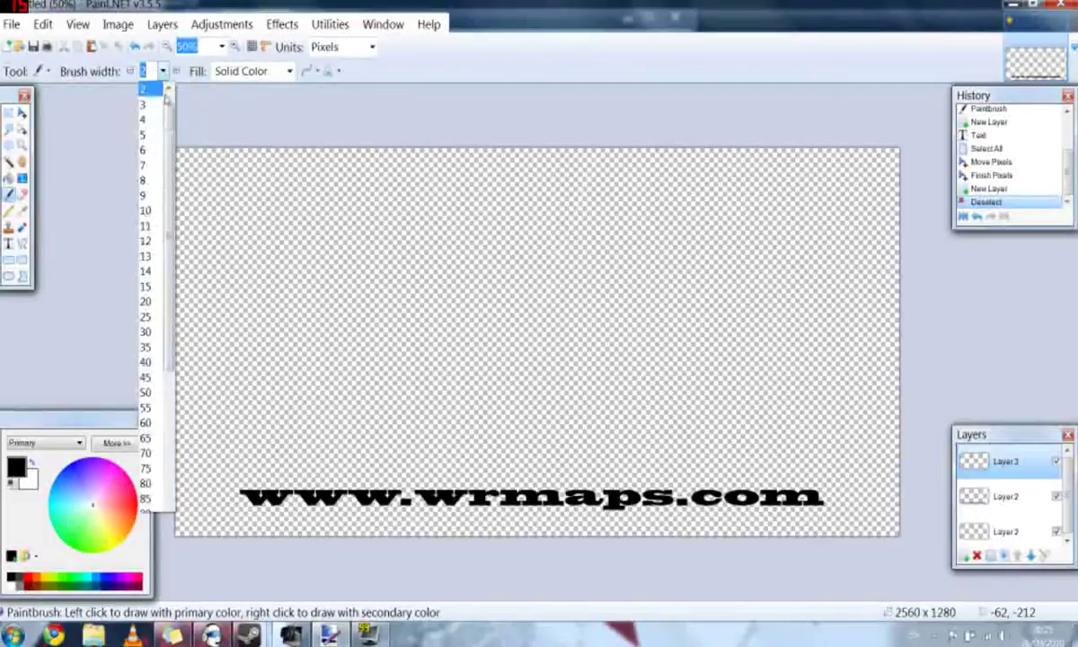
pyautogui.click(147, 393)
# - Paint the smiley's two eyes, smiling mouth and eyebrows
pyautogui.click(280, 331)
pyautogui.click(351, 334)
pyautogui.moveTo(259, 370)
pyautogui.mouseDown()
pyautogui.moveTo(280, 426)
pyautogui.moveTo(322, 447)
pyautogui.moveTo(386, 416)
pyautogui.moveTo(396, 373)
pyautogui.mouseUp()
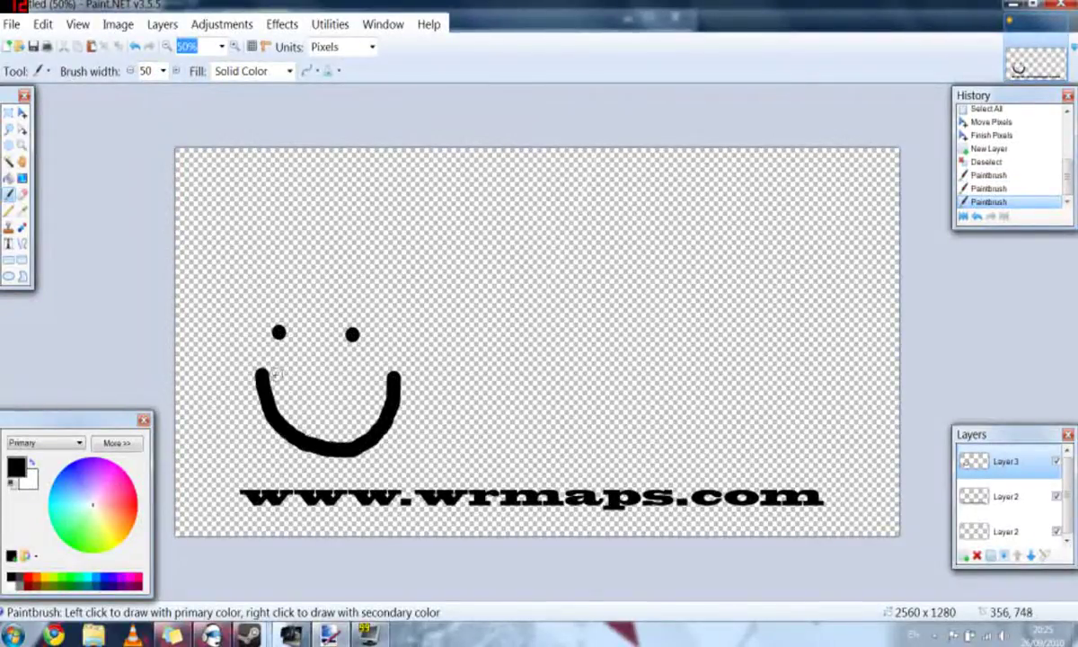
pyautogui.moveTo(260, 370); pyautogui.dragTo(396, 373)
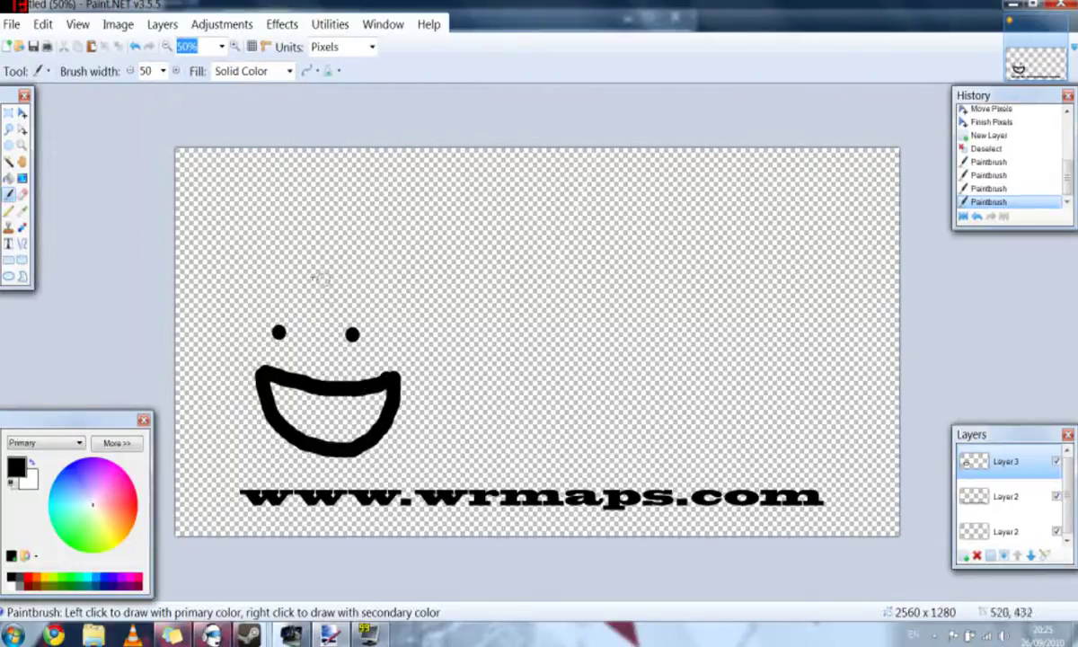
pyautogui.moveTo(261, 280); pyautogui.dragTo(367, 292)
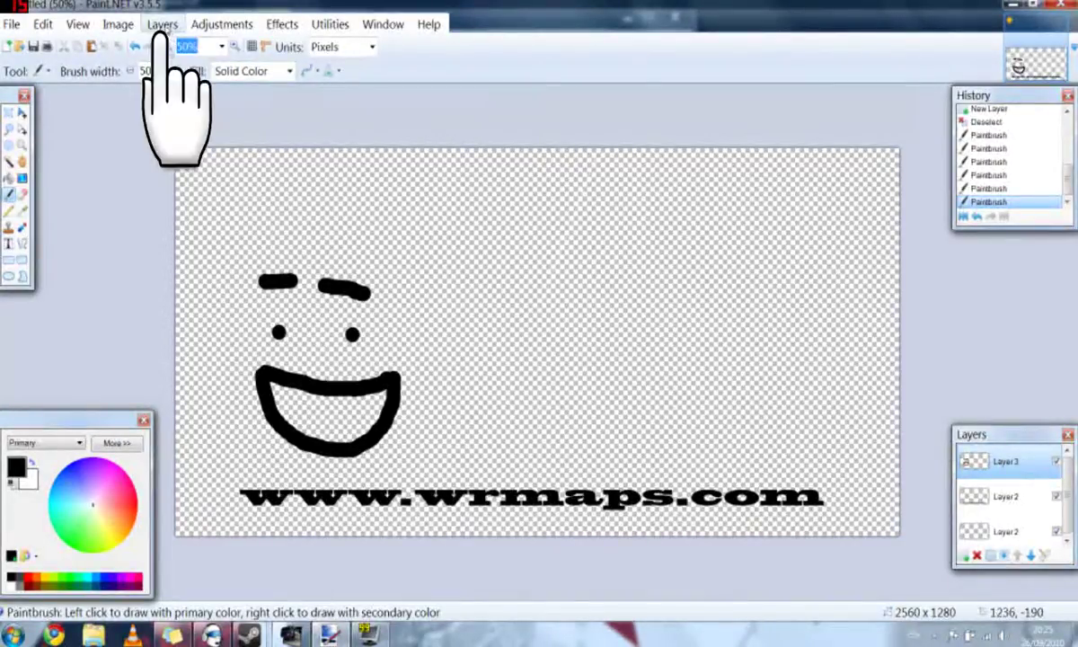
# - Import the troll image from the 4chan compilation folder and move it right of the smiley
pyautogui.click(159, 26)
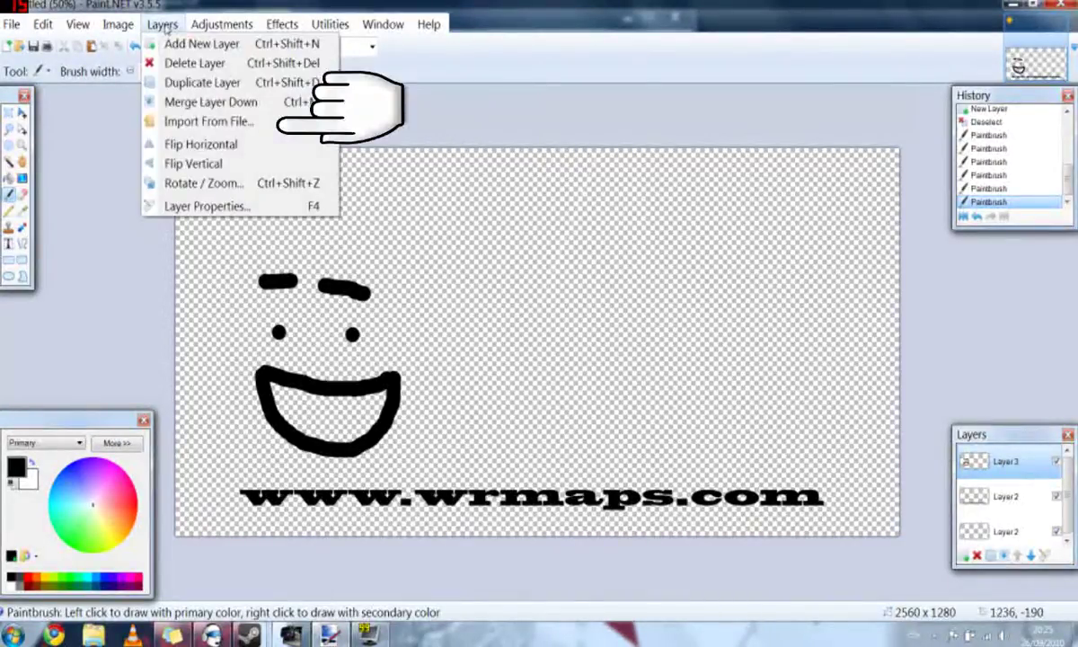
pyautogui.click(207, 122)
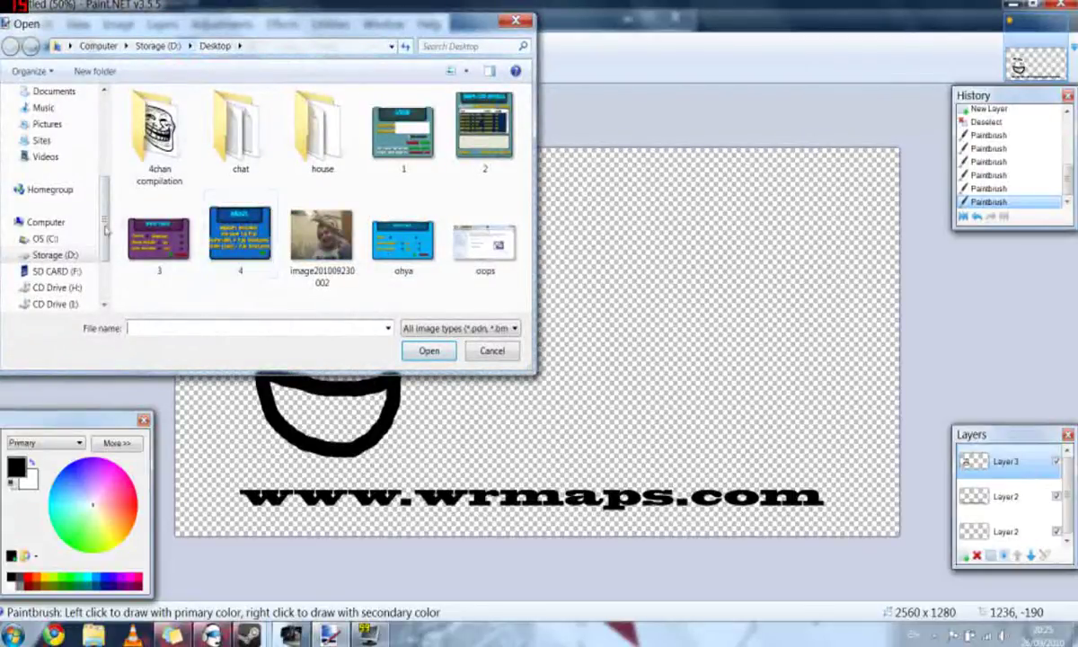
pyautogui.moveTo(101, 223); pyautogui.dragTo(97, 252)
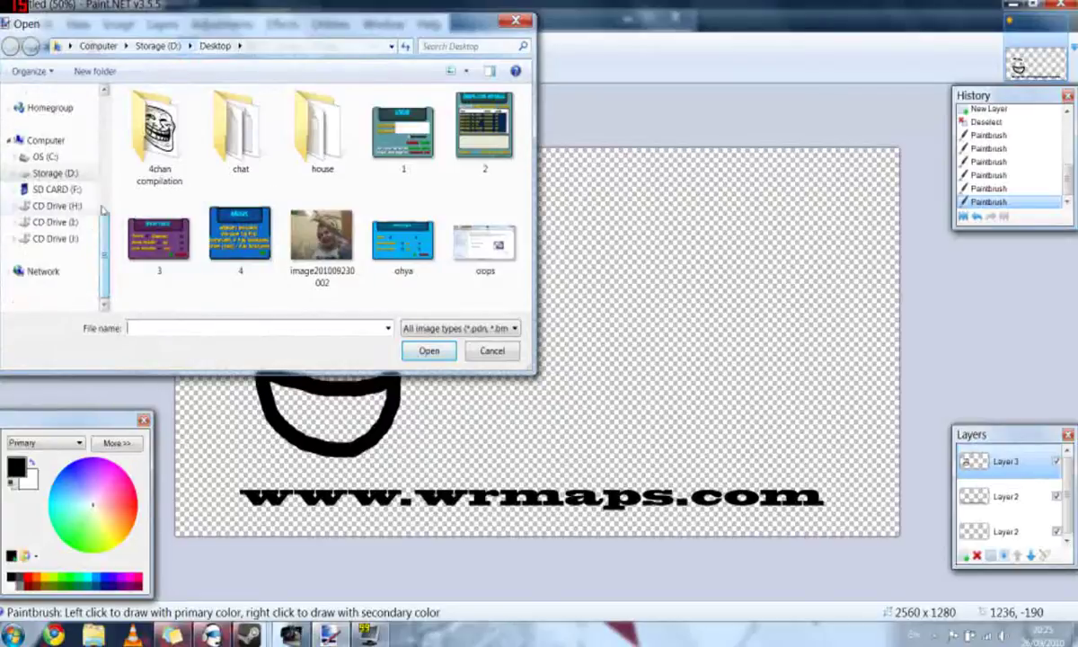
pyautogui.doubleClick(151, 151)
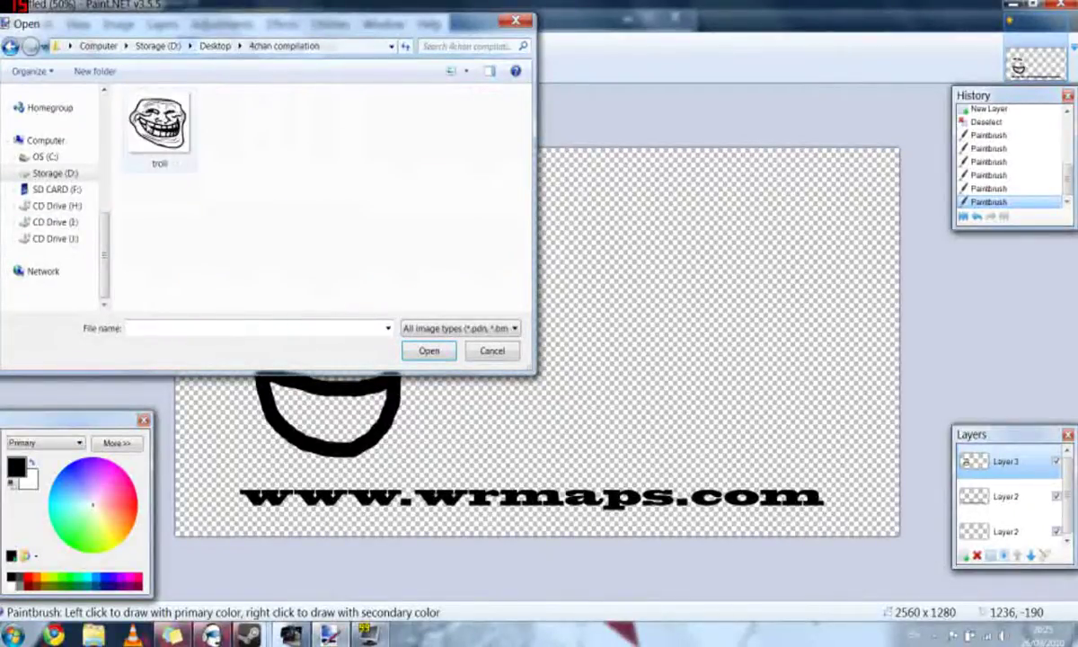
pyautogui.click(159, 131)
pyautogui.doubleClick(154, 125)
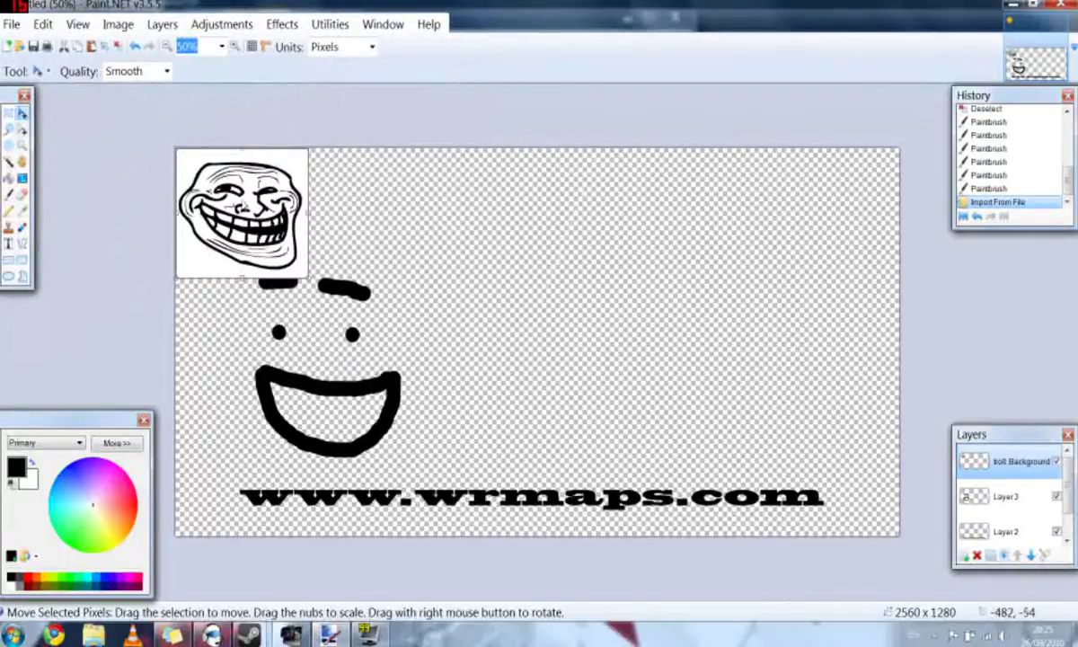
pyautogui.moveTo(252, 205); pyautogui.dragTo(608, 371)
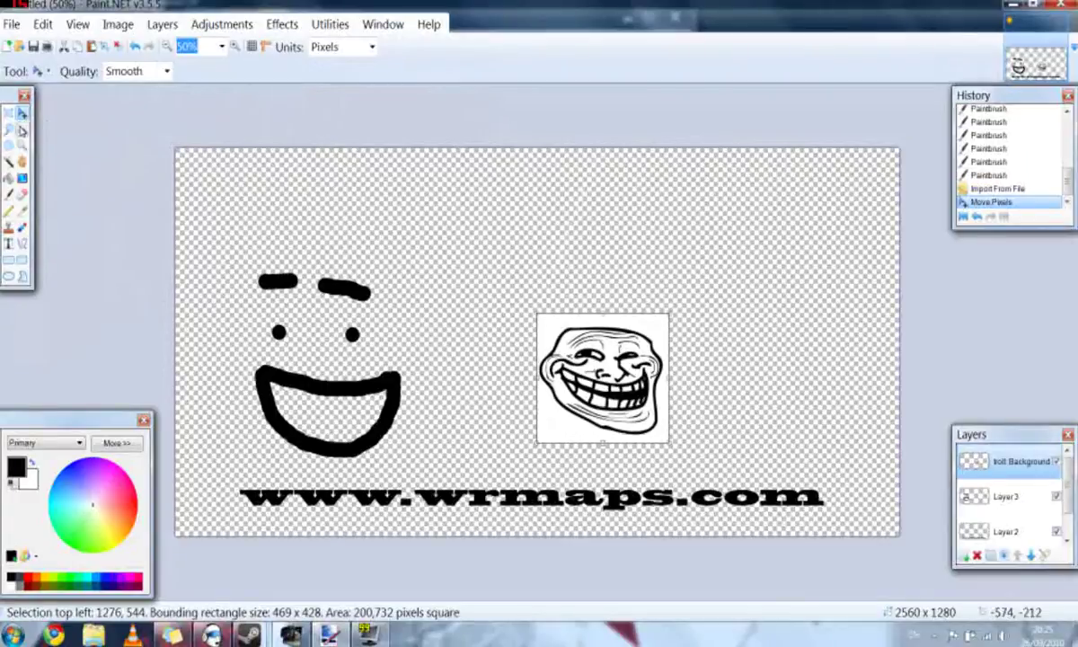
# - Deselect the troll image and stretch the Layers panel taller so all four layers are listed
pyautogui.click(8, 112)
pyautogui.hotkey('ctrl', 'd')
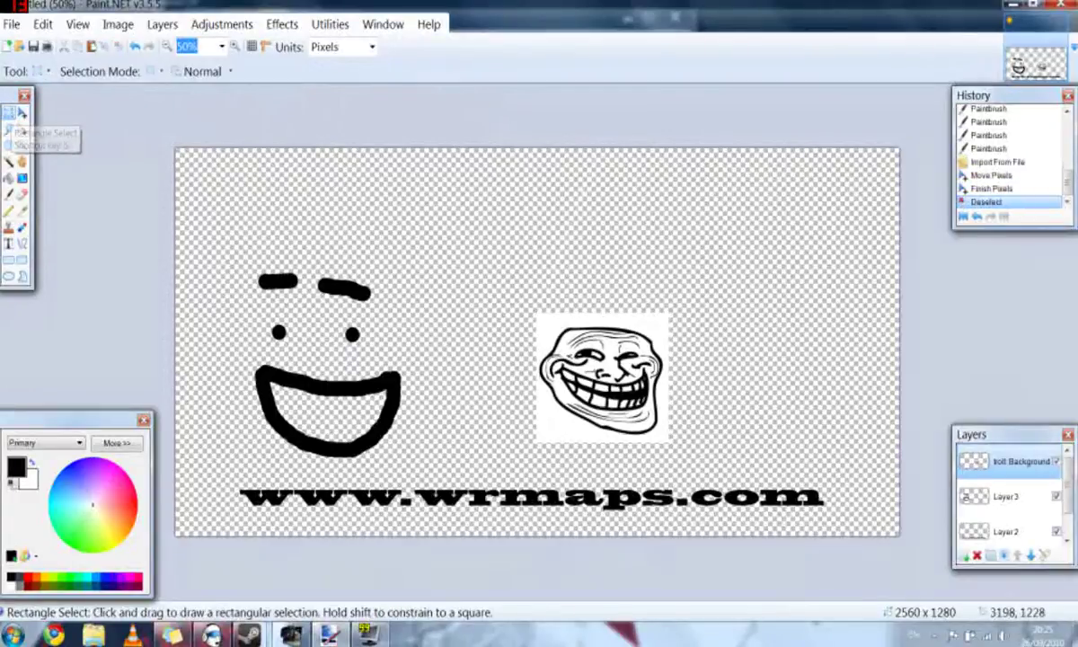
pyautogui.moveTo(1006, 424)
pyautogui.mouseDown()
pyautogui.moveTo(1006, 368)
pyautogui.moveTo(1006, 433)
pyautogui.mouseUp()
# - Toggle the smiley and troll layers' visibility off and back on to check their contents
pyautogui.click(1067, 492)
pyautogui.click(1068, 461)
pyautogui.click(1068, 462)
pyautogui.click(1067, 496)
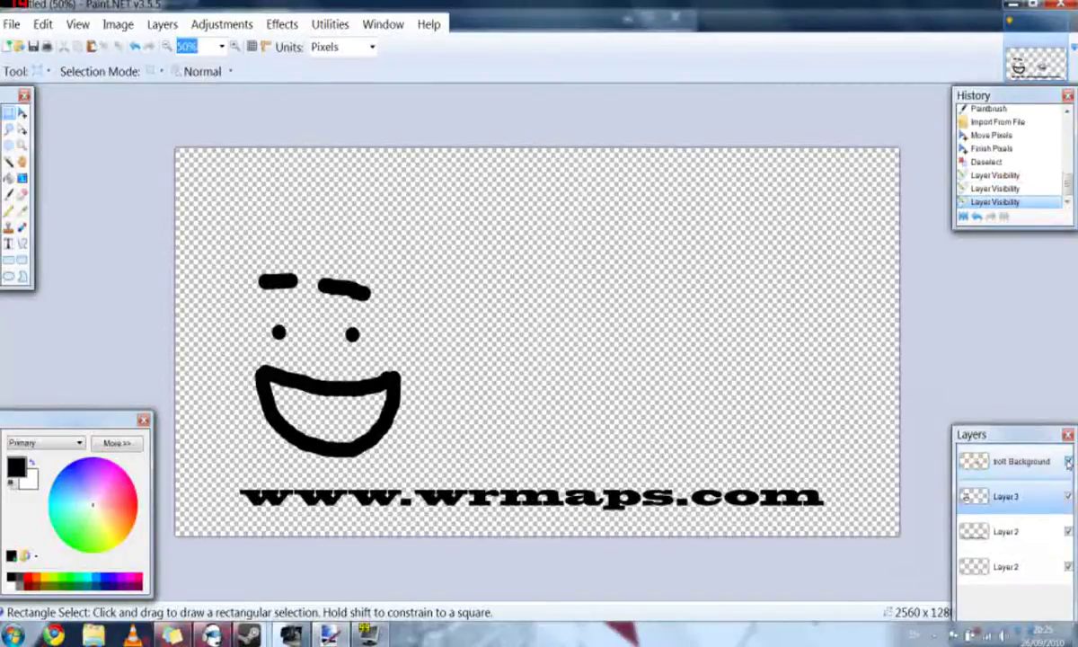
pyautogui.click(1067, 496)
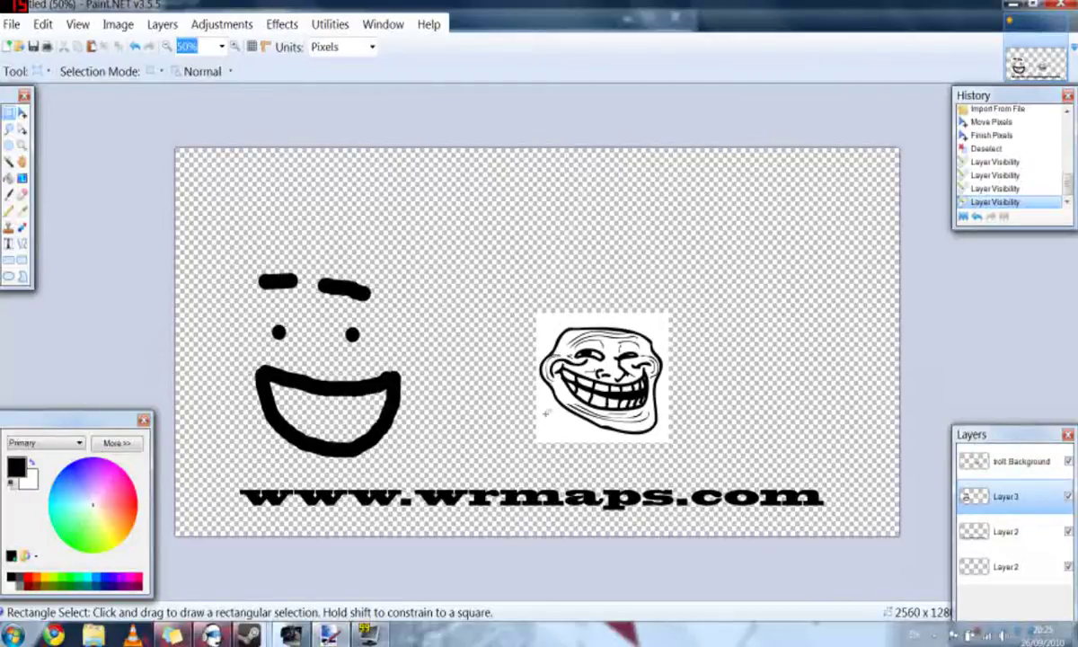
# - Select the Eraser tool at width 50 and make the troll Background layer active
pyautogui.click(23, 194)
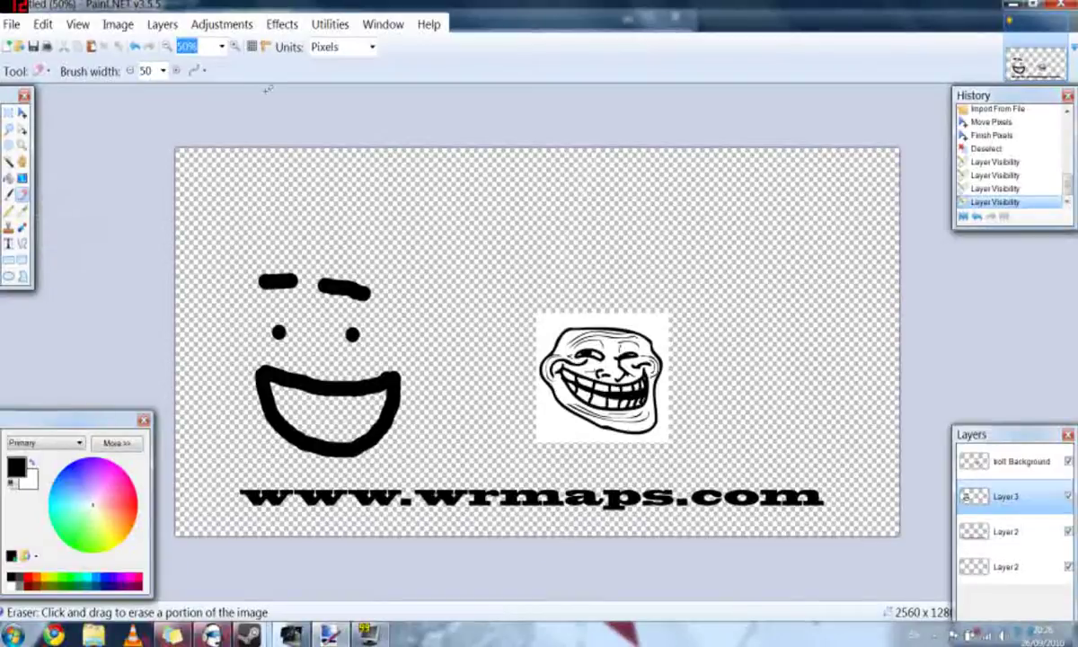
pyautogui.click(223, 48)
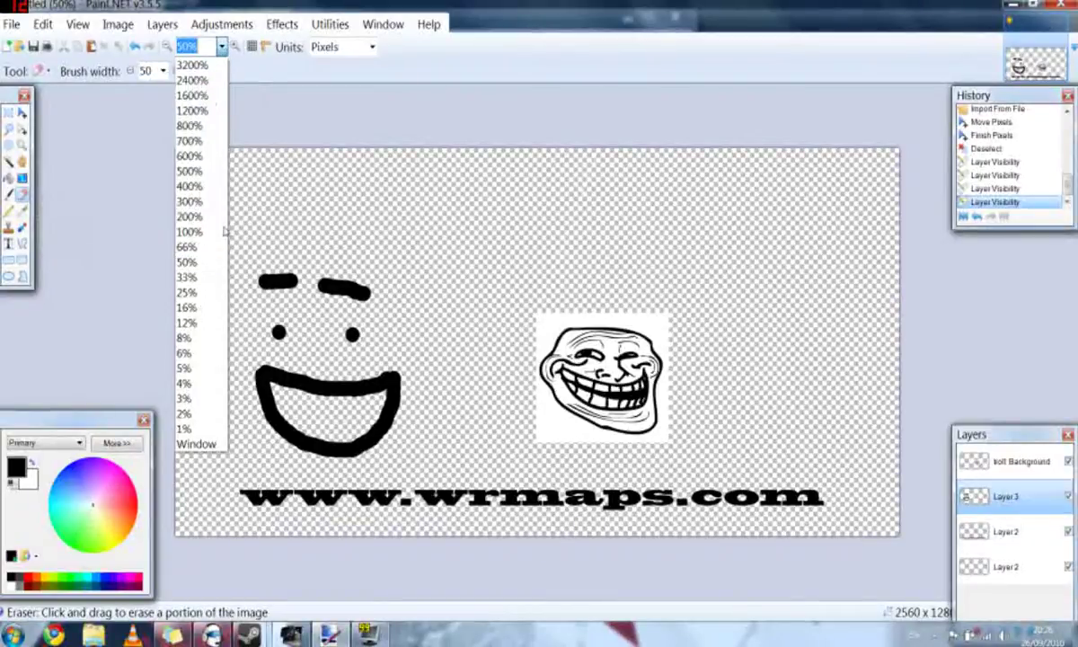
pyautogui.click(111, 71)
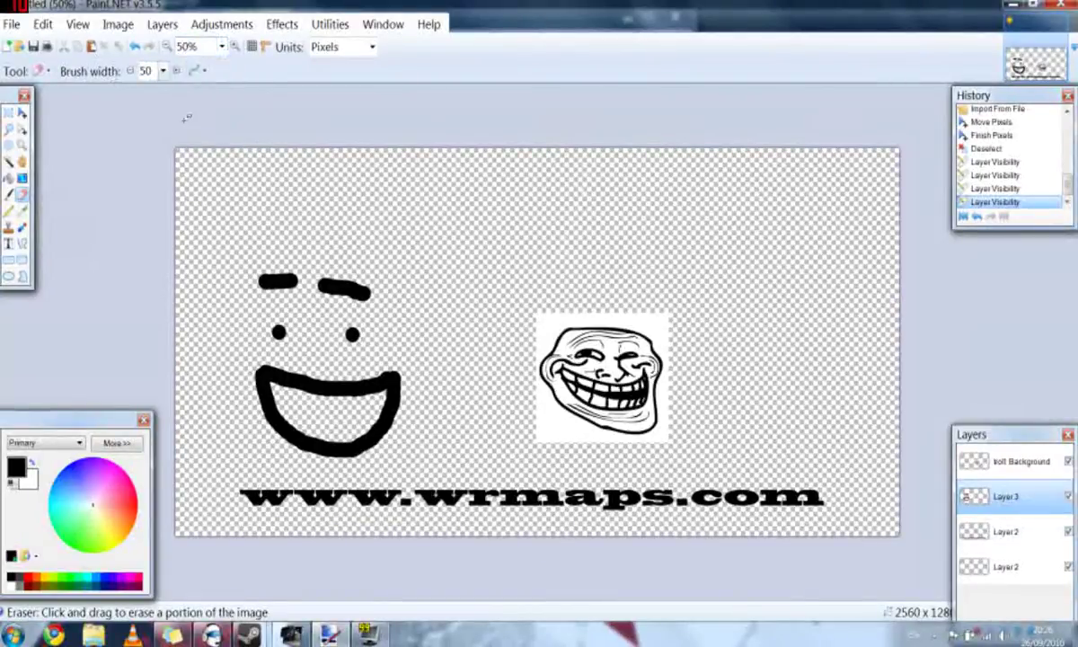
pyautogui.click(541, 326)
pyautogui.click(1011, 461)
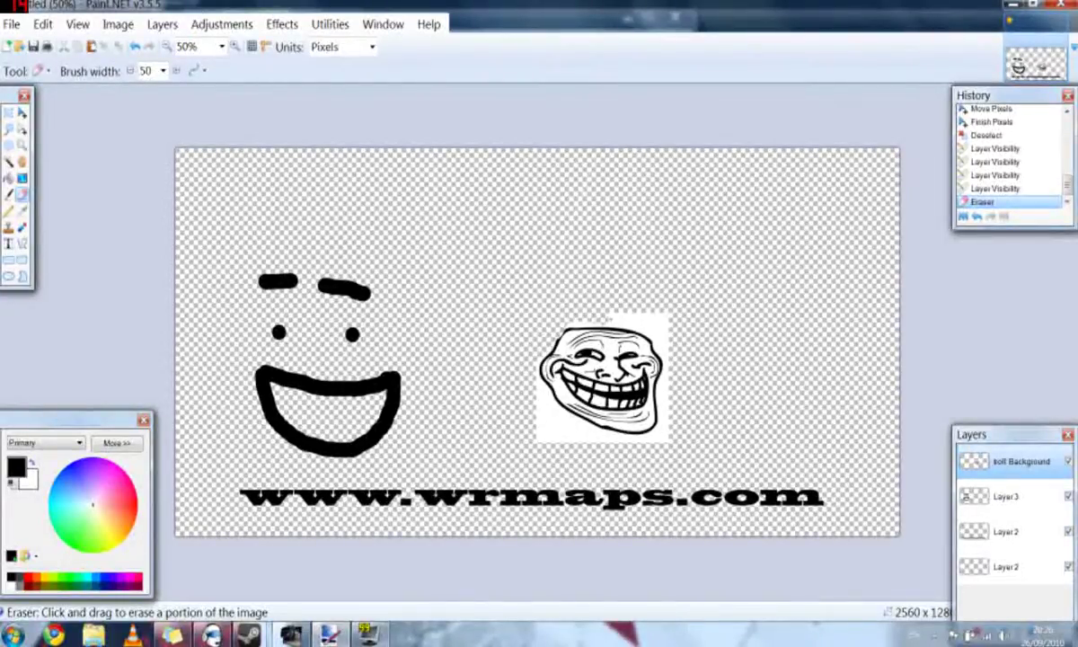
# - Erase the white strips above, beneath and around the troll face
pyautogui.moveTo(608, 318); pyautogui.dragTo(670, 324)
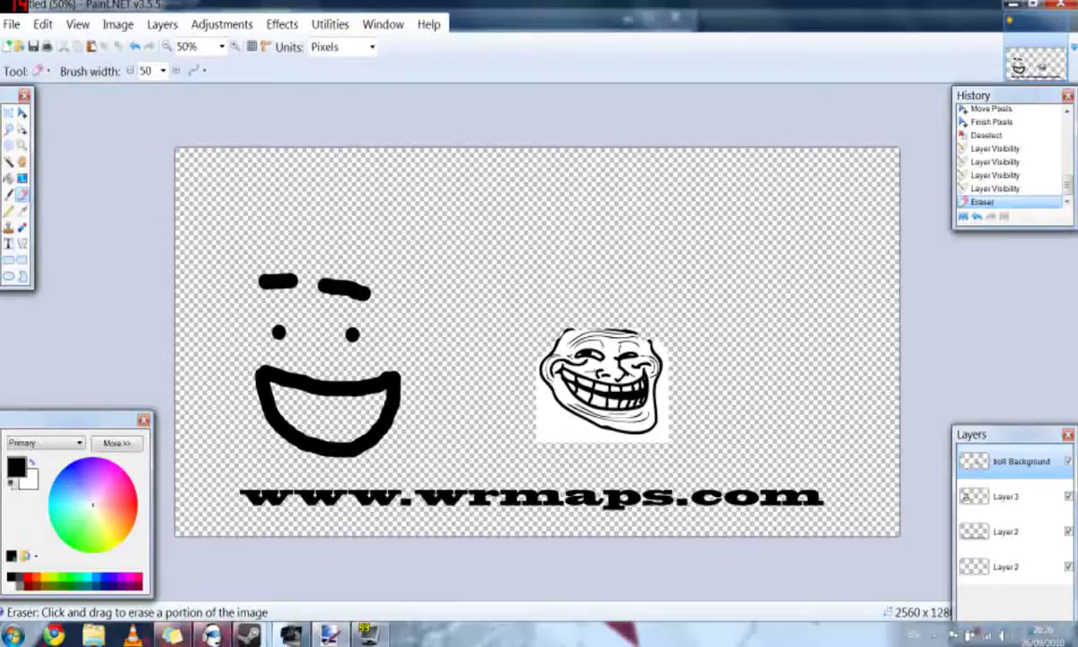
pyautogui.moveTo(553, 433); pyautogui.dragTo(517, 402)
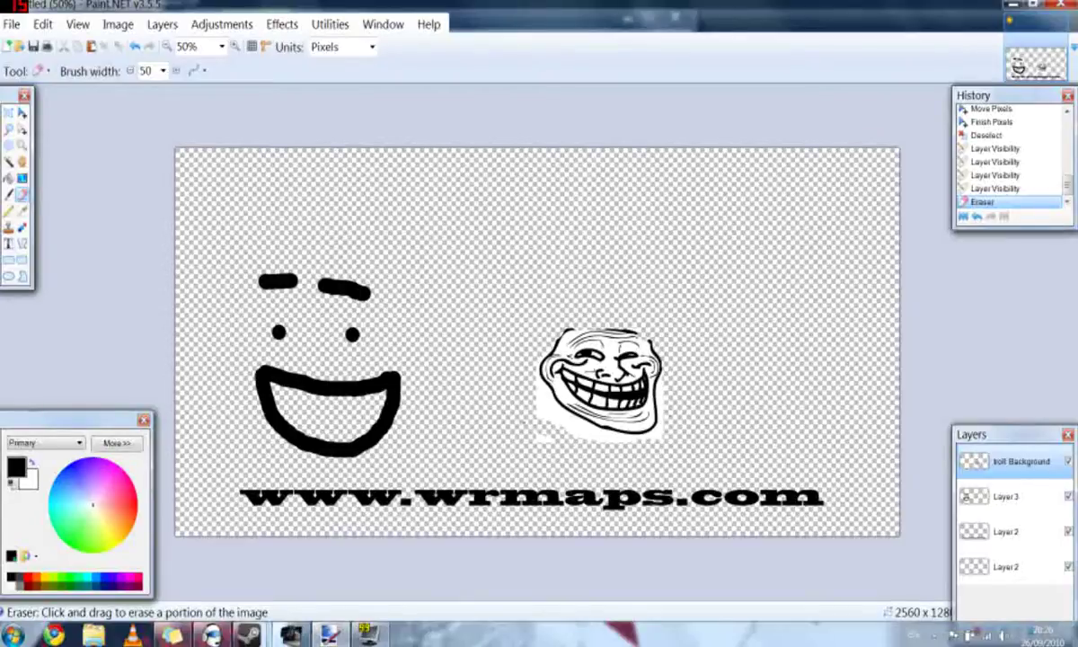
pyautogui.moveTo(506, 360)
pyautogui.mouseDown()
pyautogui.moveTo(530, 395)
pyautogui.moveTo(595, 426)
pyautogui.mouseUp()
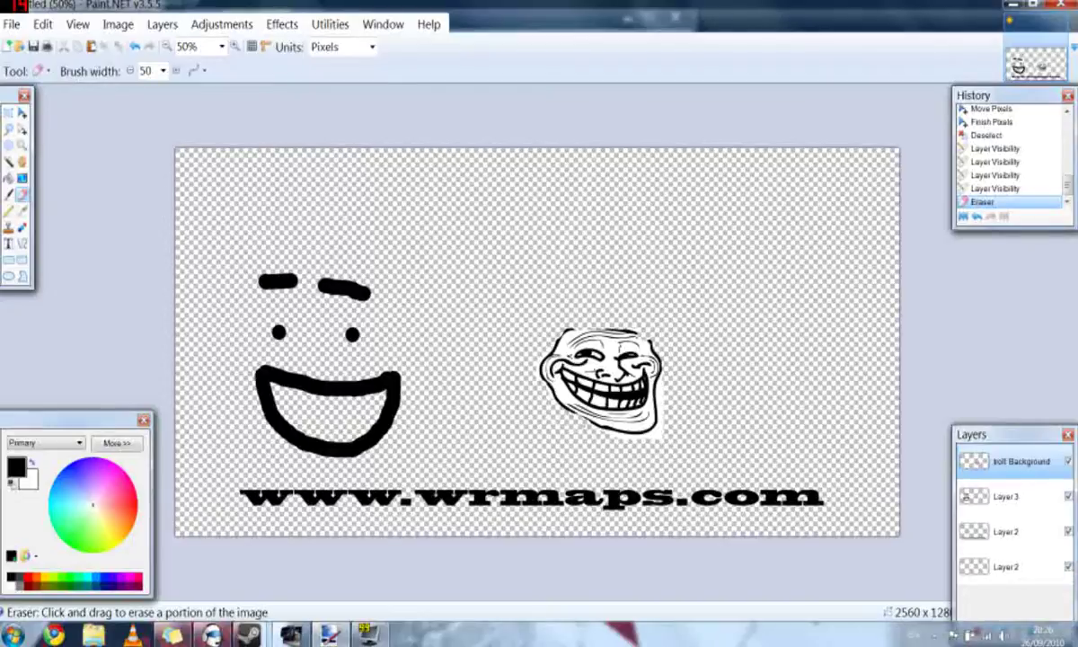
pyautogui.moveTo(687, 388); pyautogui.dragTo(621, 262)
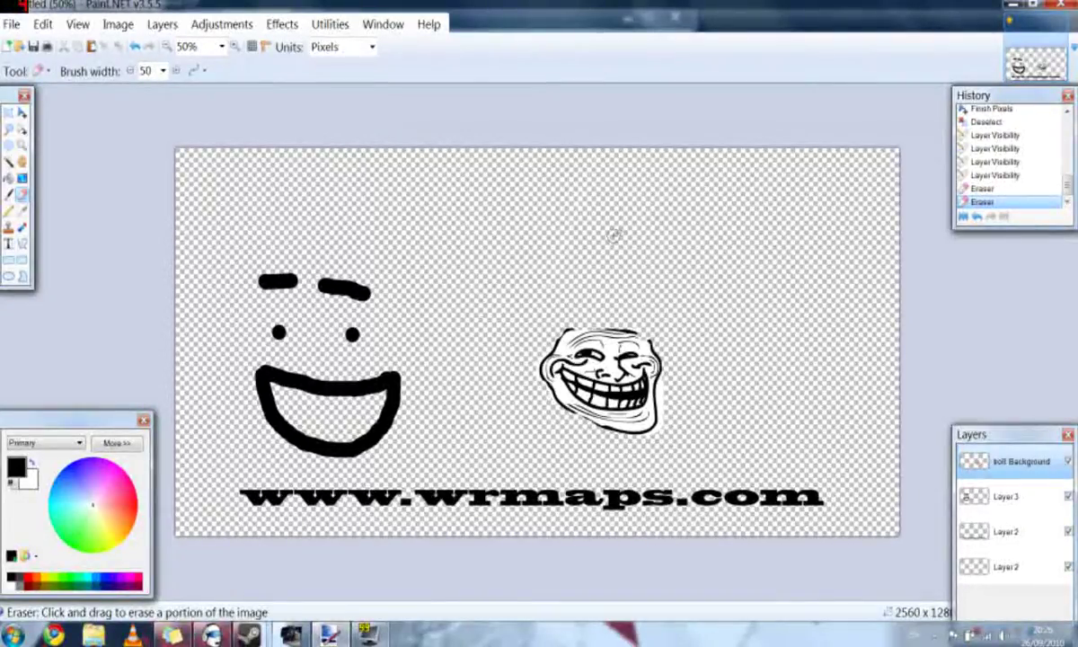
# - In the Save As dialog, create a new wormmap1 folder on the Desktop
pyautogui.click(11, 25)
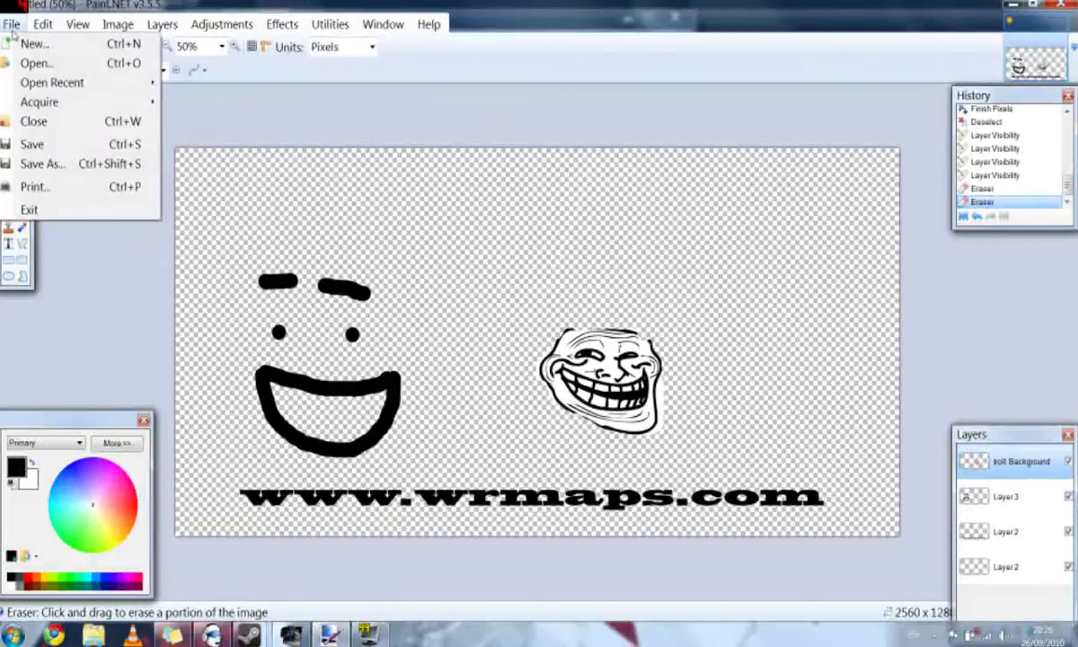
pyautogui.click(65, 165)
pyautogui.scroll(2, 102, 165)
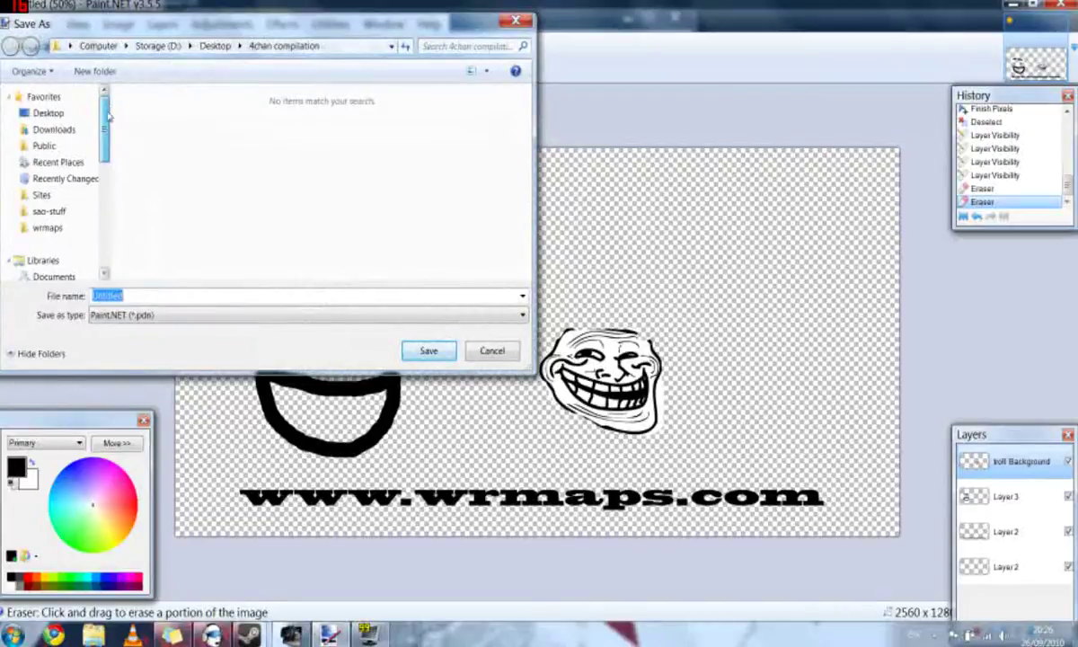
pyautogui.click(49, 113)
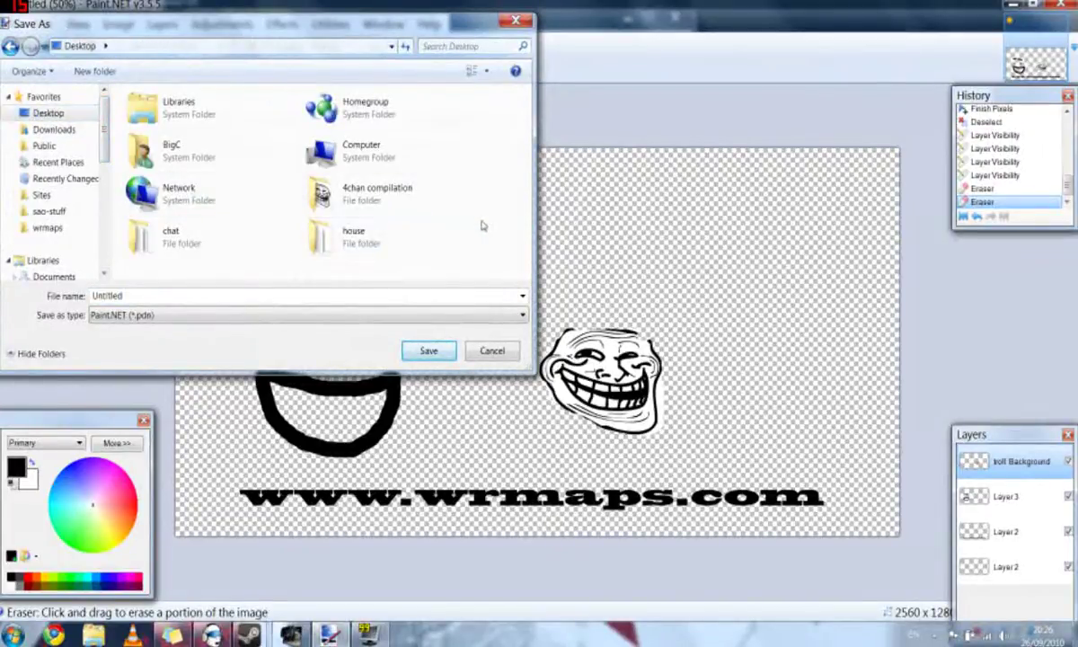
pyautogui.rightClick(482, 224)
pyautogui.moveTo(536, 378)
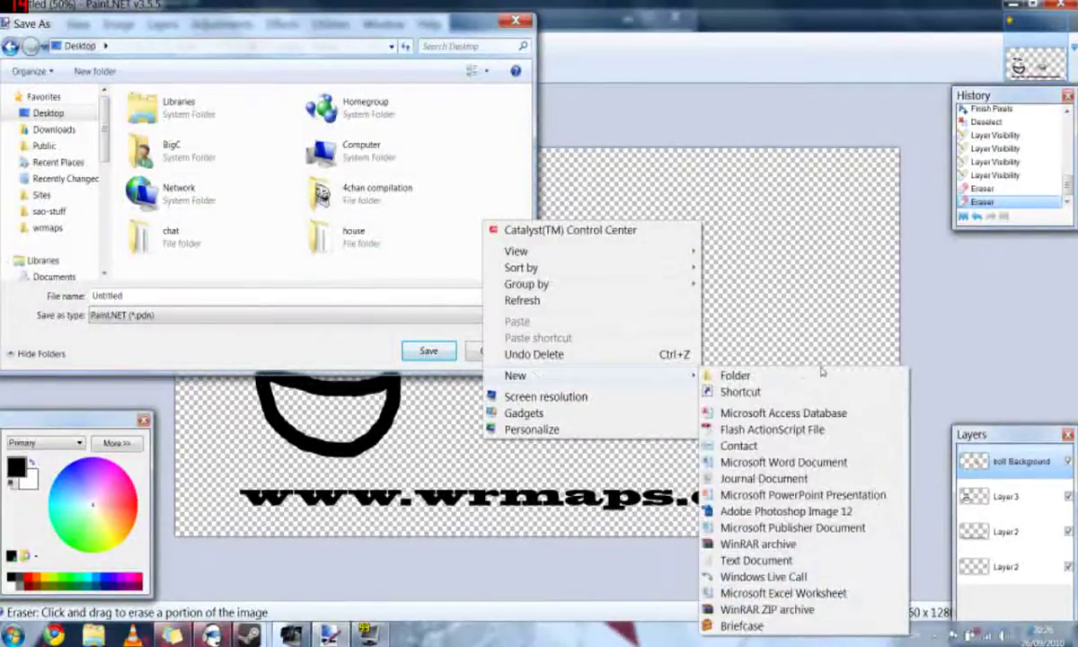
pyautogui.click(735, 375)
pyautogui.write('wormmap1')
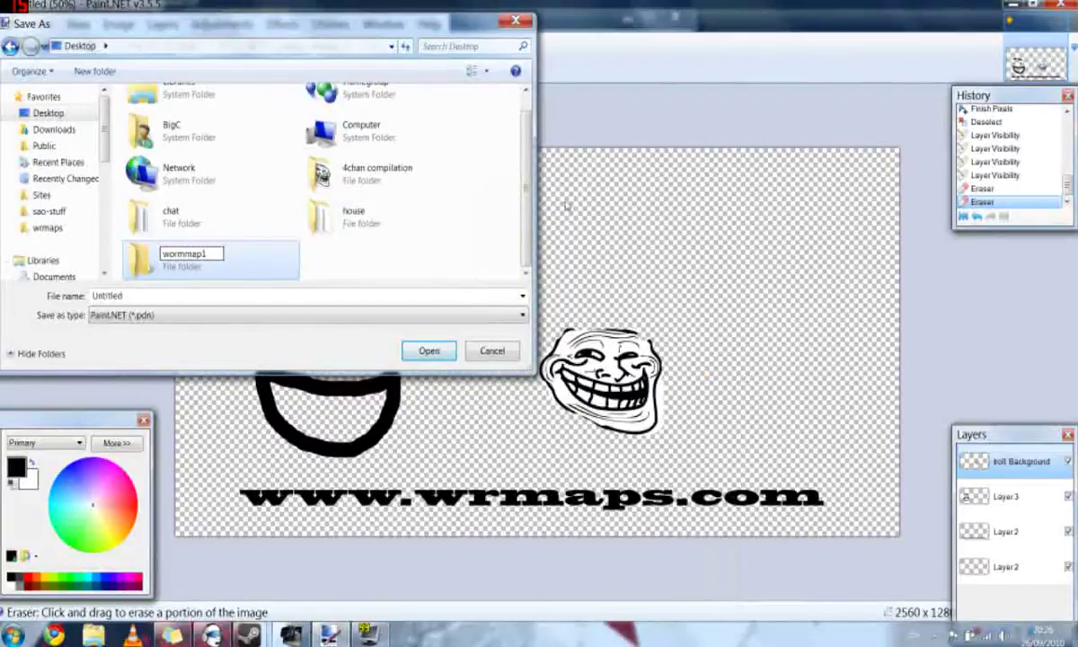
pyautogui.click(466, 214)
# - Save the image into wormmap1 as bigc90210_troll.pdn
pyautogui.doubleClick(217, 267)
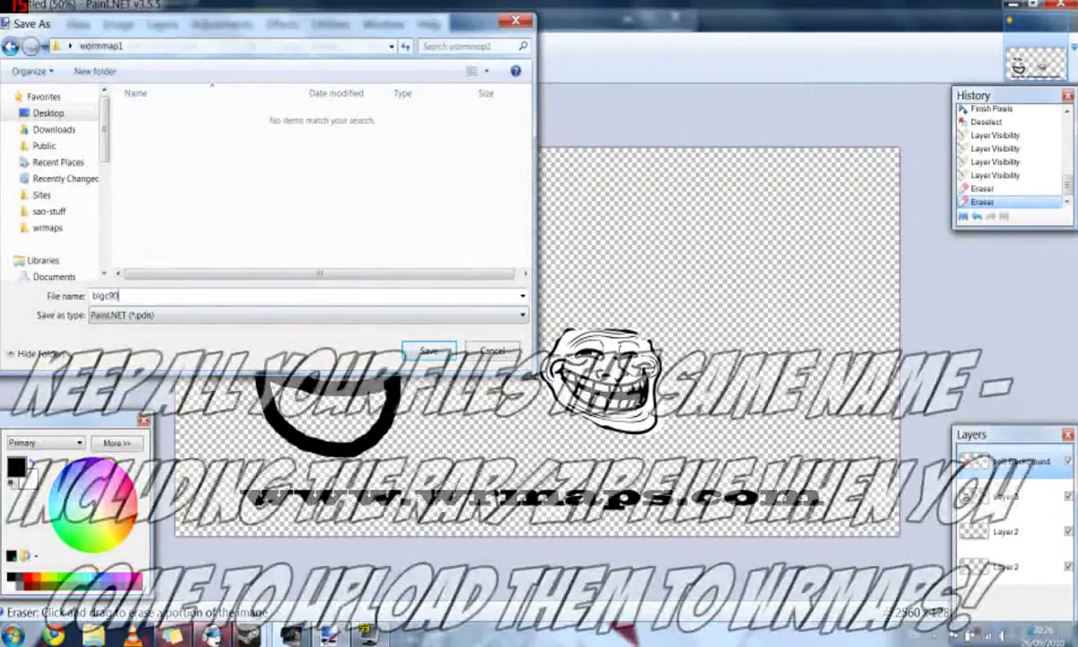
pyautogui.write('210_troll')
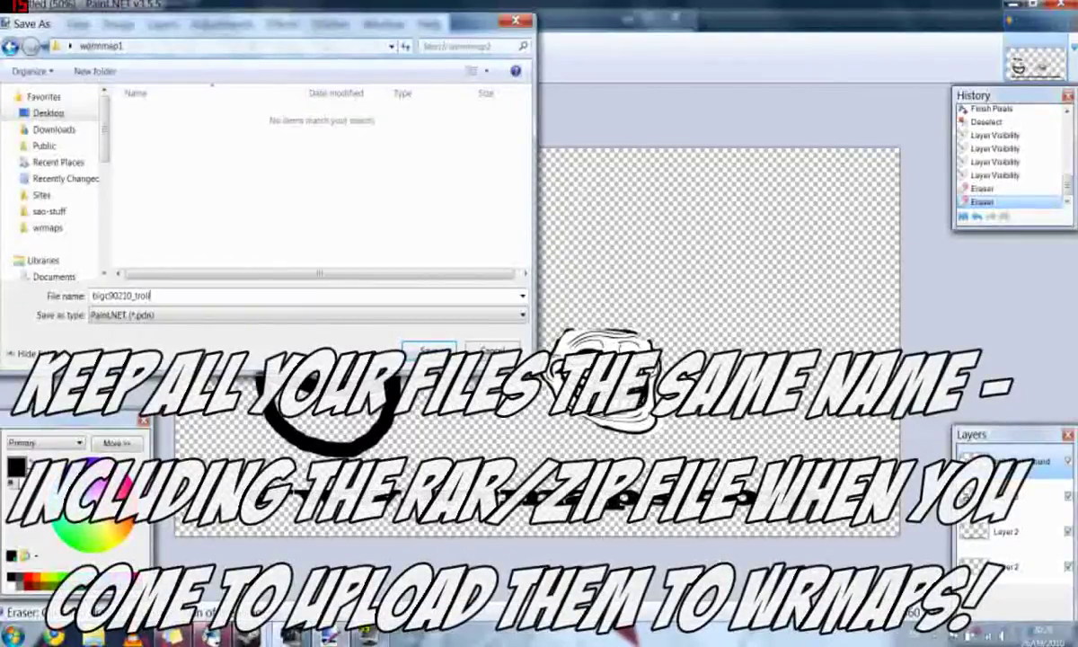
pyautogui.press('Return')
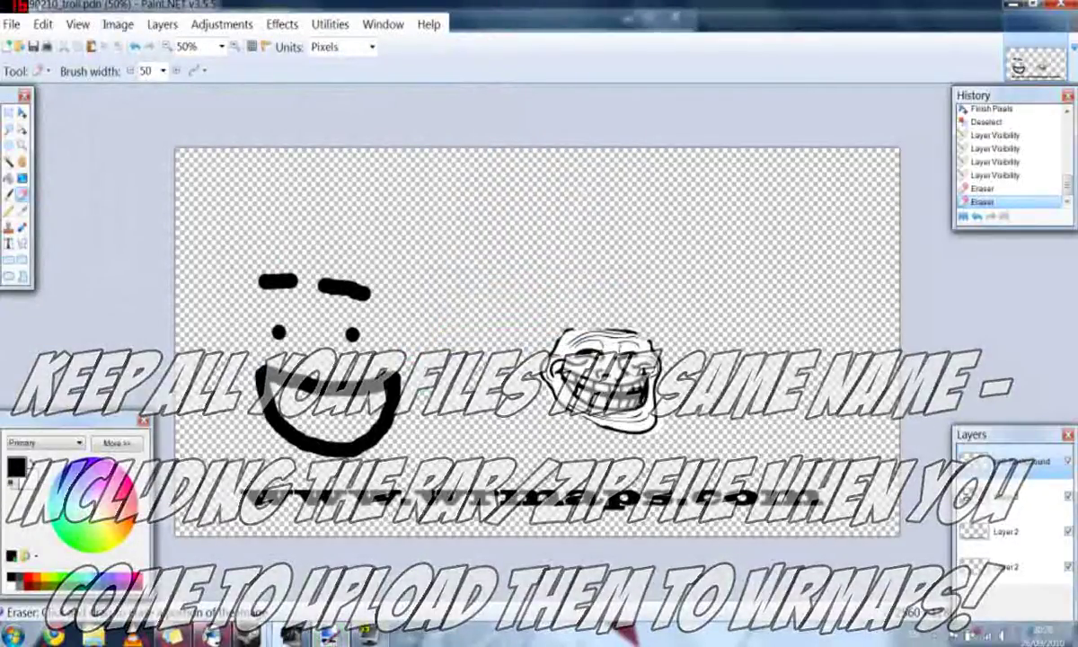
# - Save the map as bigc90210_troll.tga in TGA format, accepting the defaults and flattening the layers
pyautogui.click(10, 26)
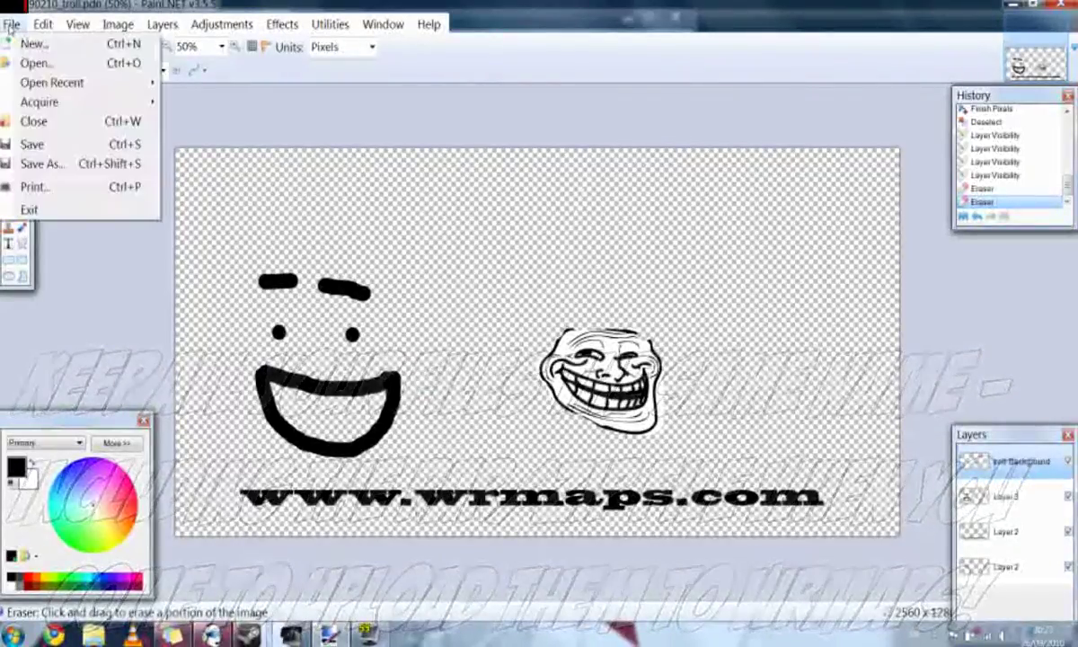
pyautogui.click(54, 166)
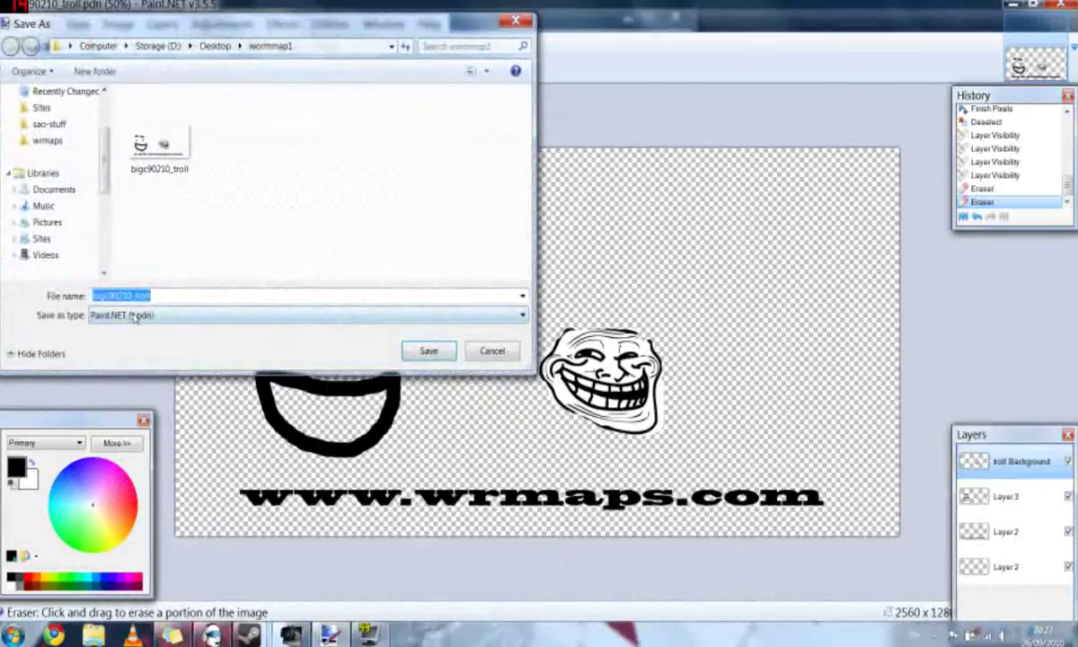
pyautogui.click(133, 316)
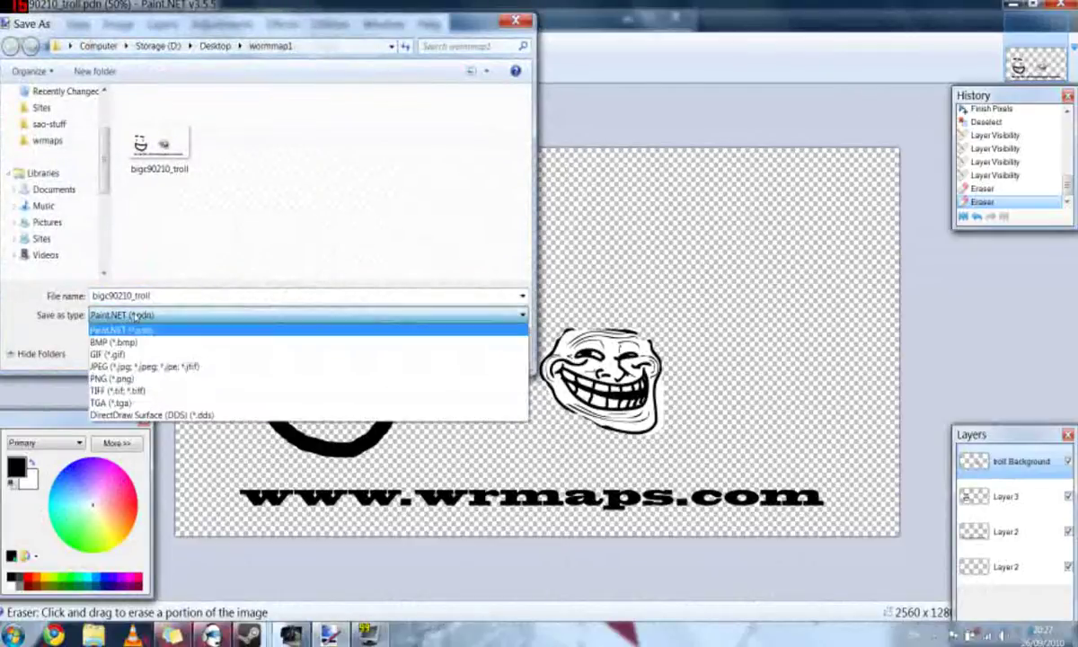
pyautogui.click(144, 403)
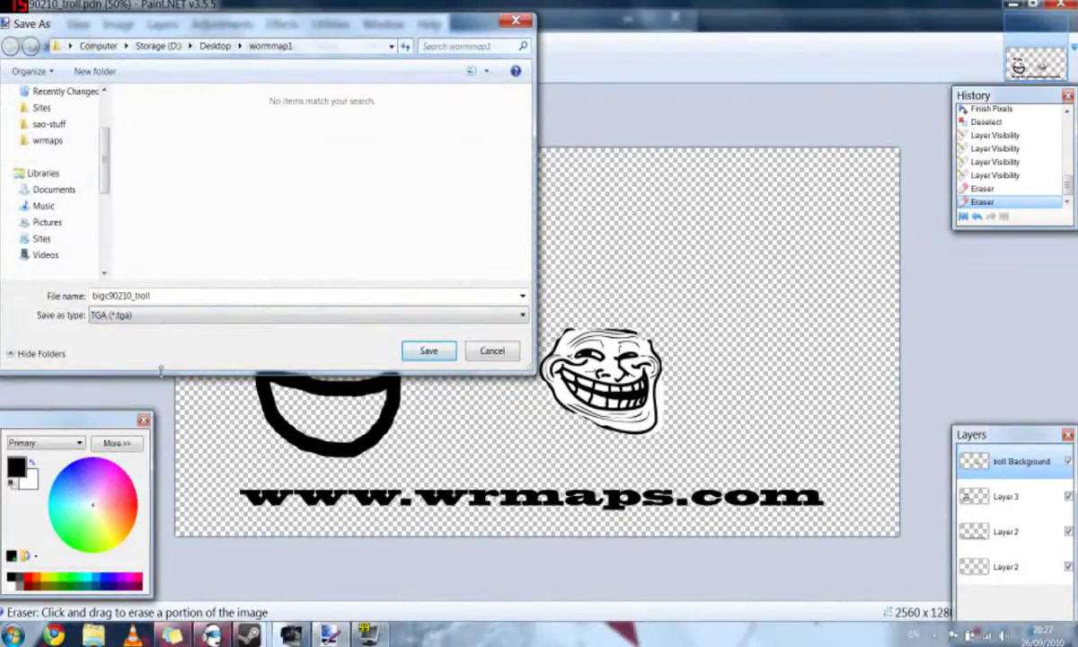
pyautogui.doubleClick(175, 295)
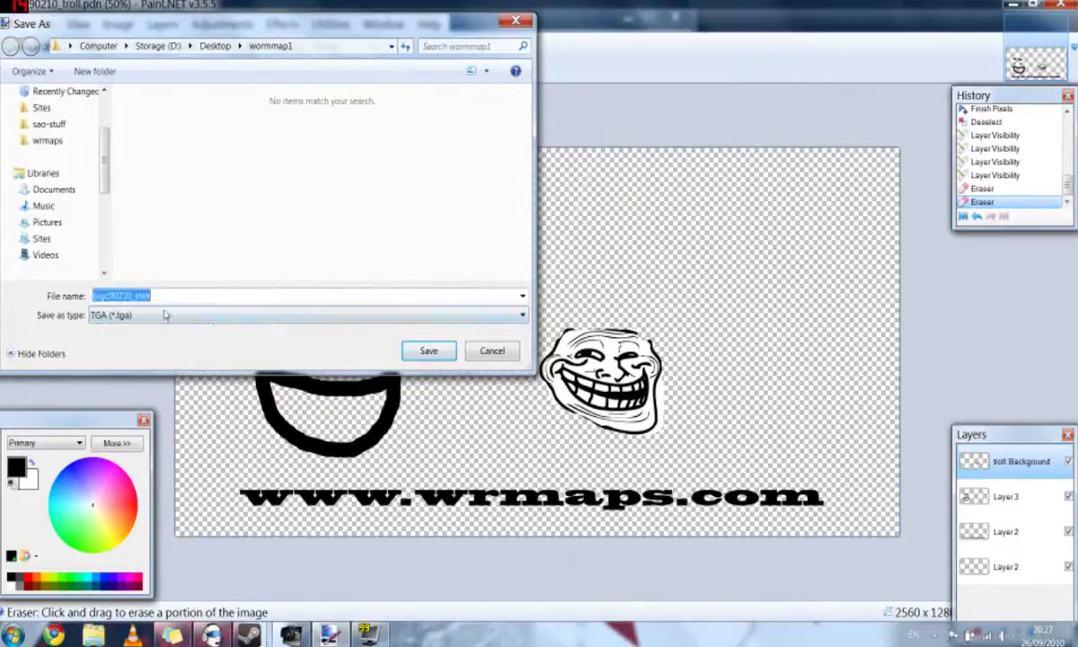
pyautogui.click(423, 351)
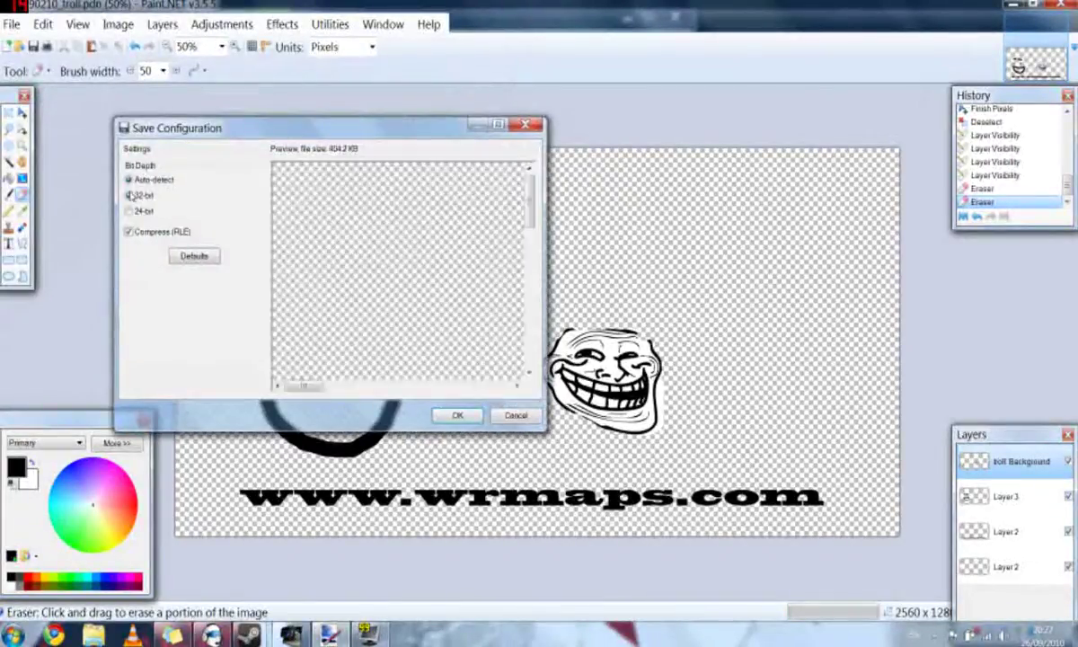
pyautogui.click(456, 416)
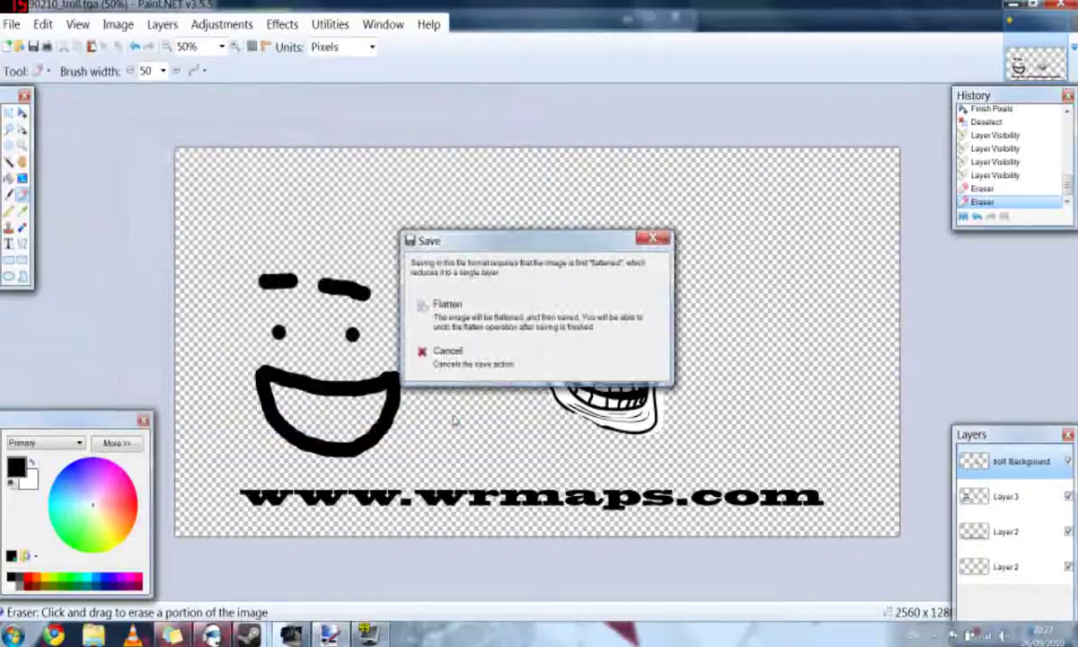
pyautogui.click(424, 314)
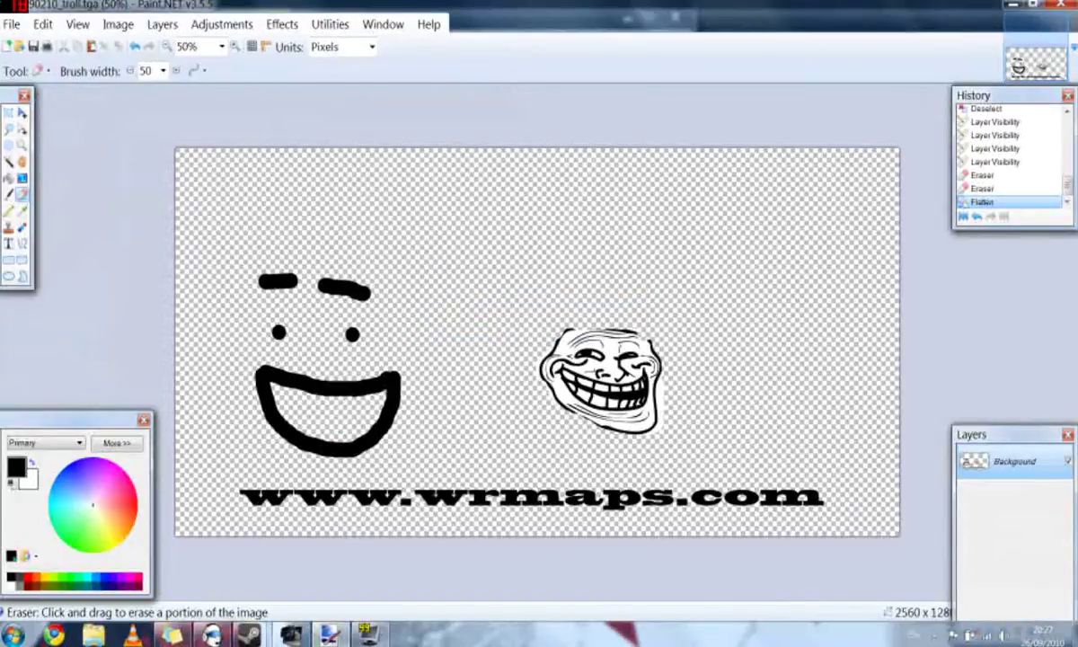
# - Save a JPEG copy named bigc90210_troll.jpg at quality 74
pyautogui.click(12, 24)
pyautogui.click(59, 160)
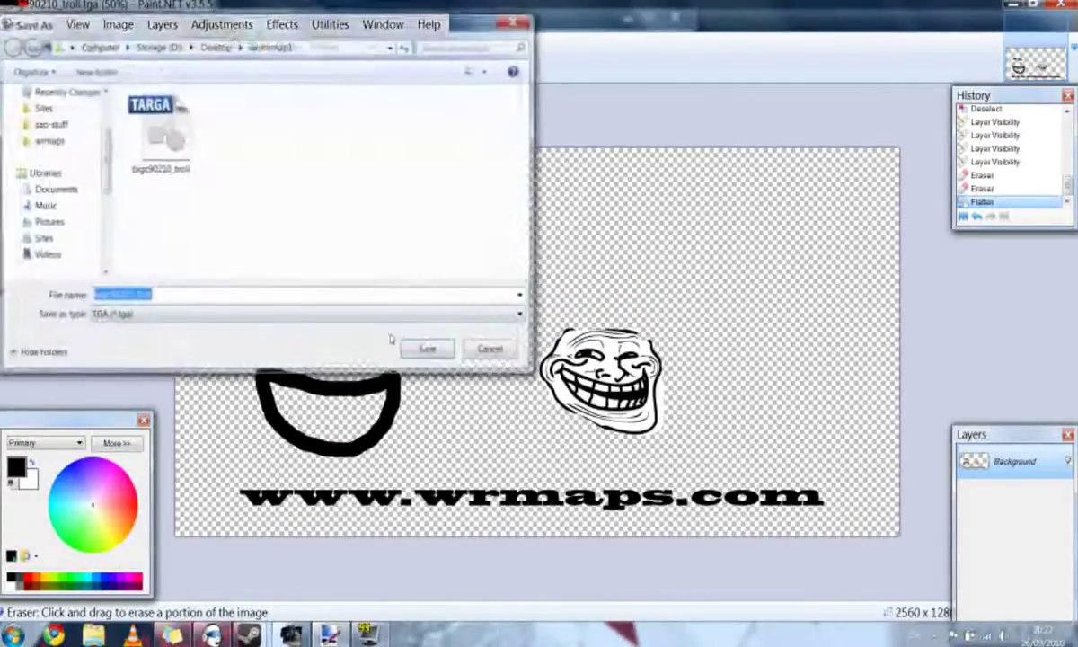
pyautogui.click(253, 314)
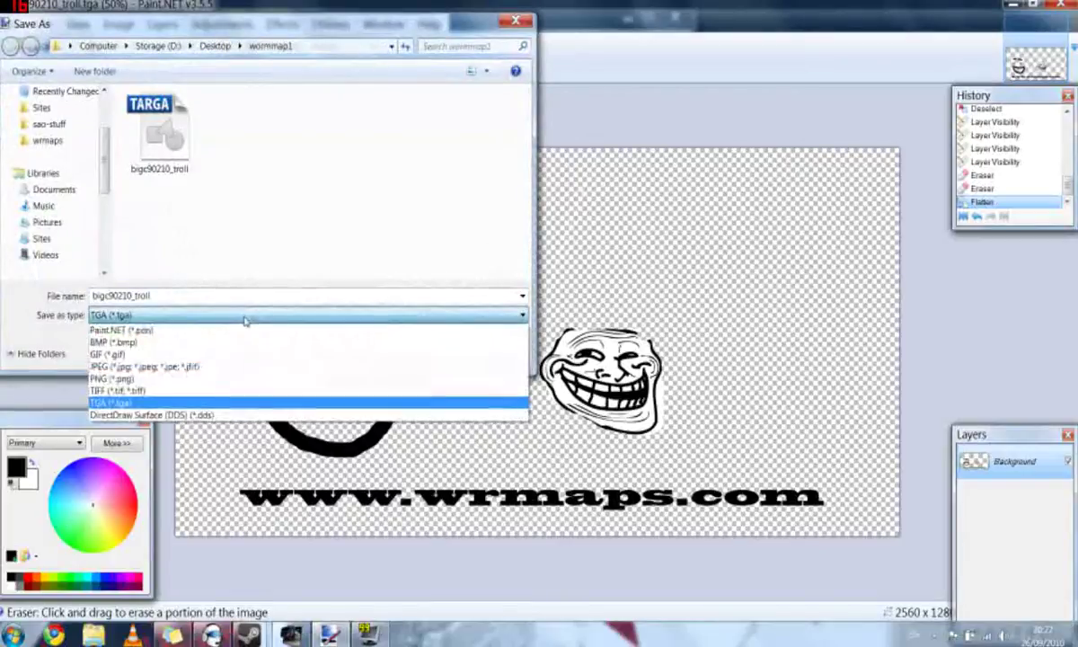
pyautogui.click(214, 368)
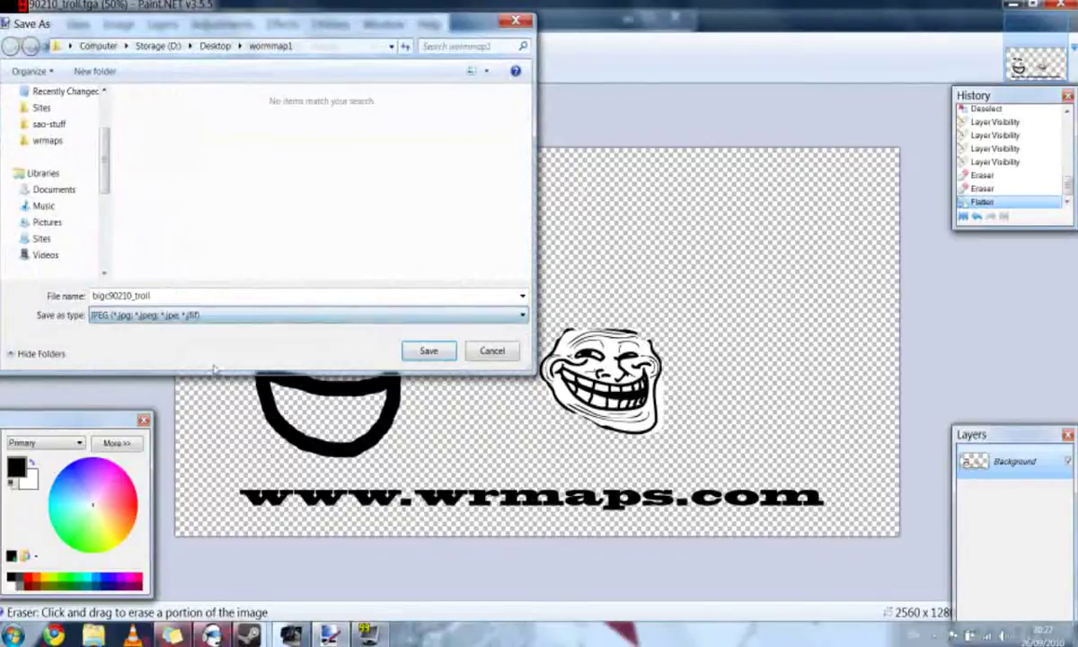
pyautogui.click(426, 352)
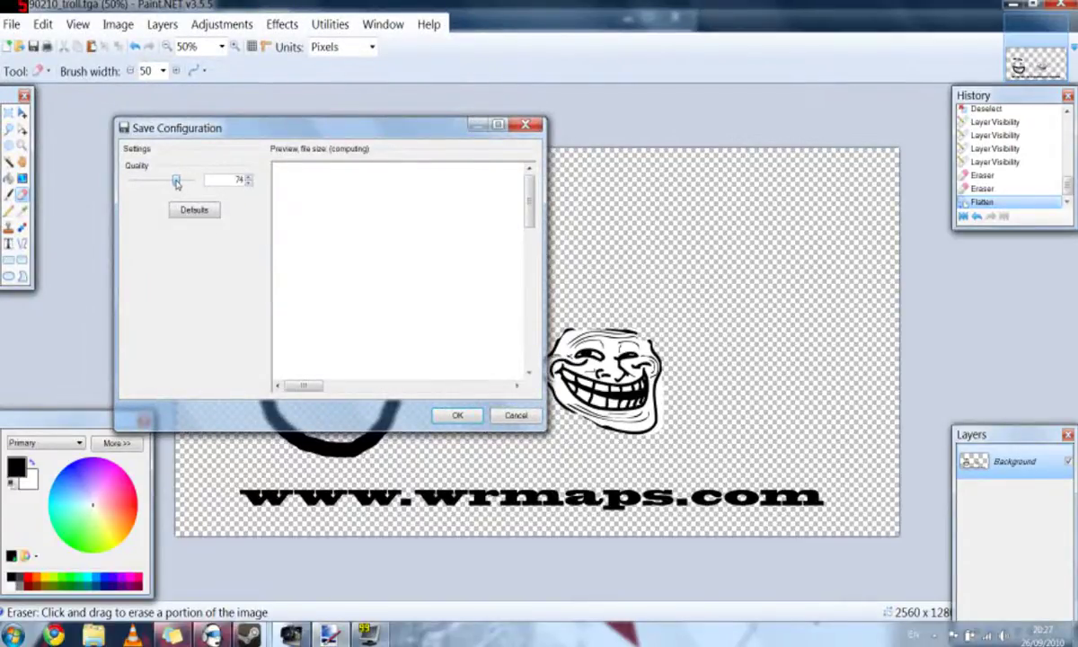
pyautogui.click(456, 417)
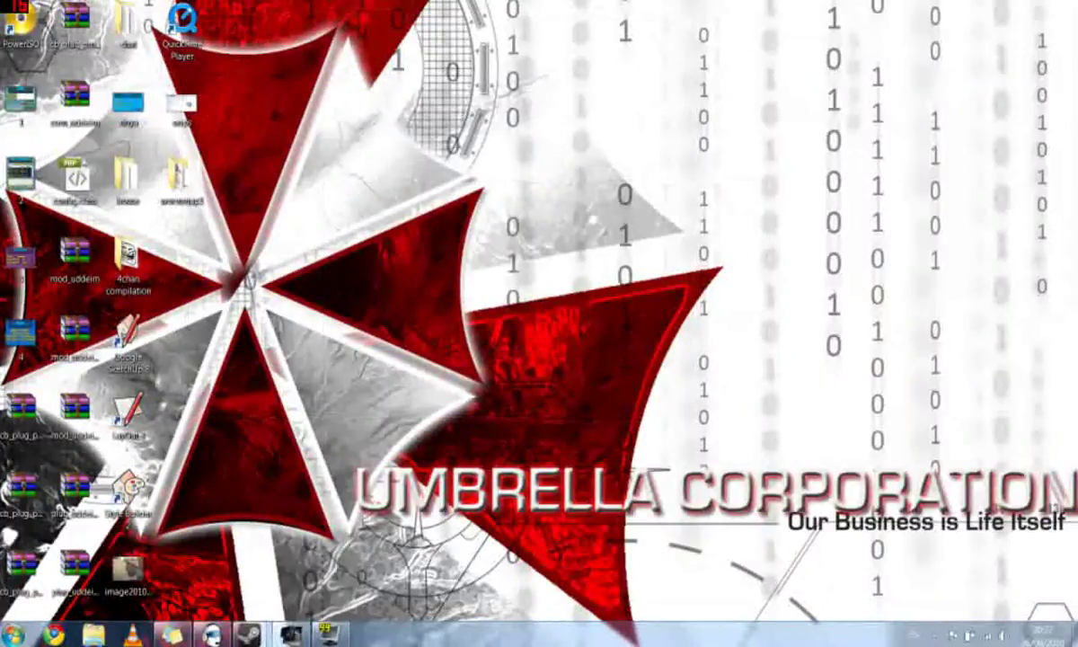
# - Open the Worms Reloaded UserLandscapes folder under C:\Program Files (x86)\Steam\steamapps\common
pyautogui.press('super')
pyautogui.click(232, 231)
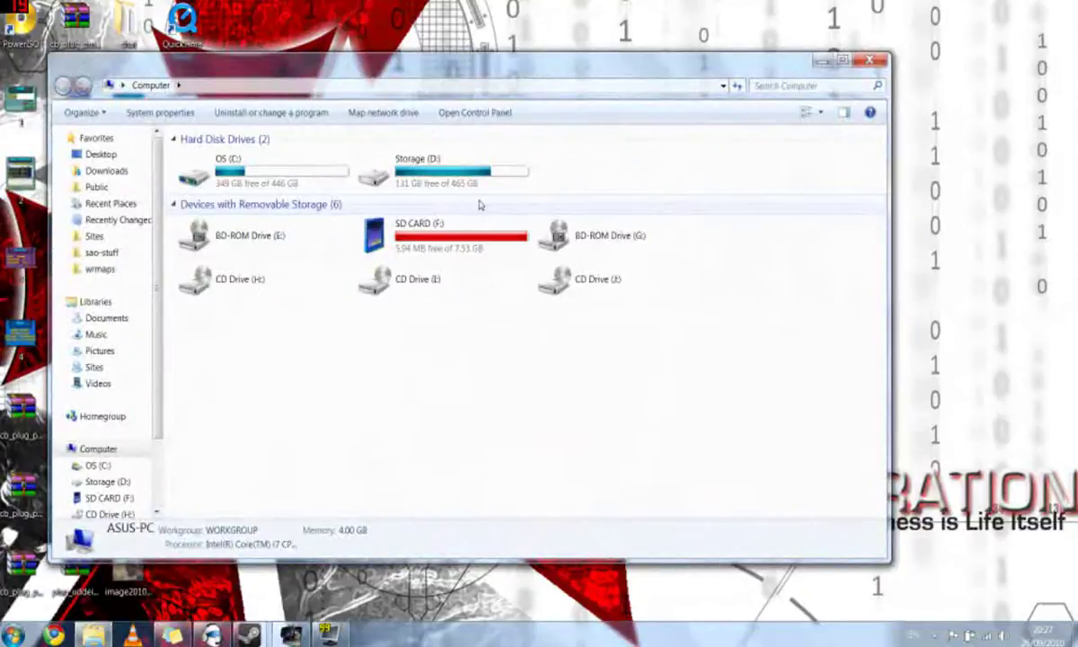
pyautogui.doubleClick(302, 172)
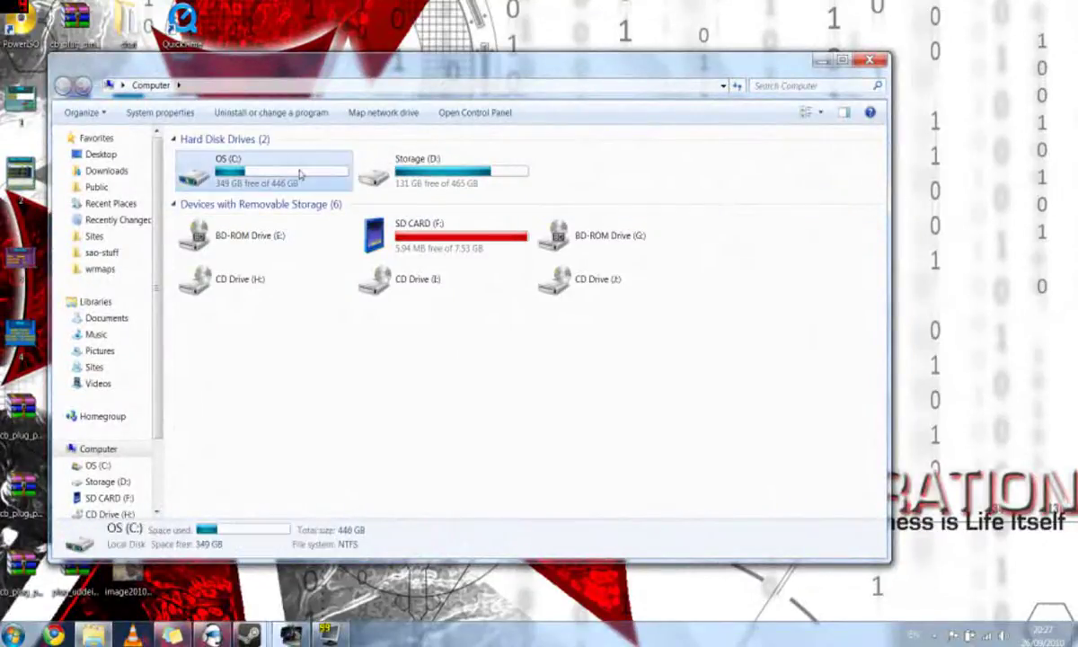
pyautogui.doubleClick(266, 320)
pyautogui.scroll(-7, 300, 317)
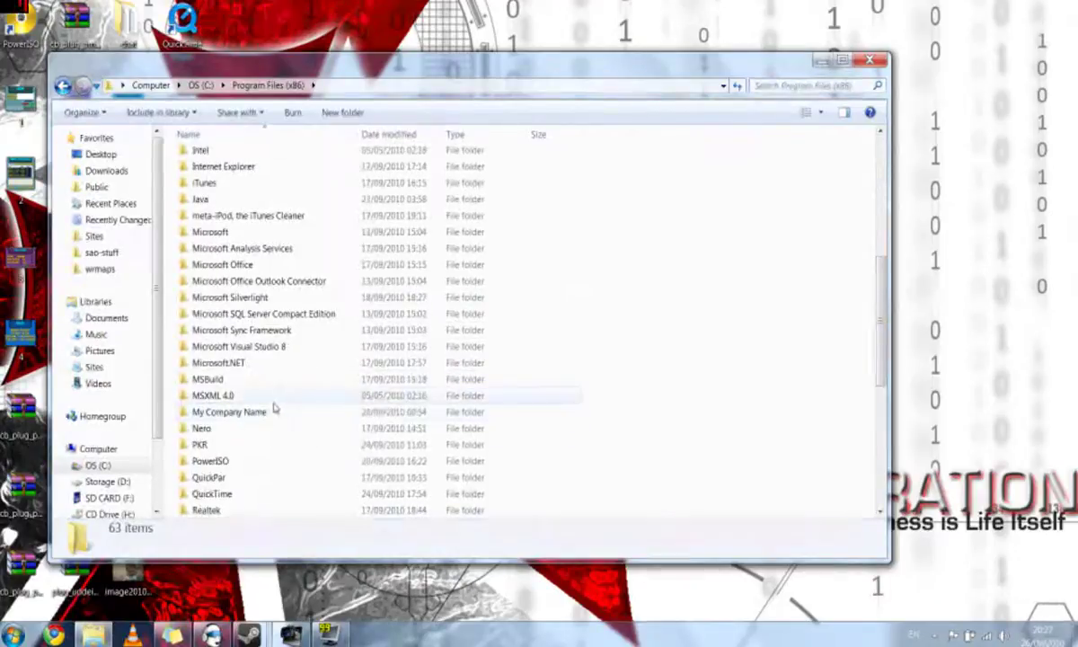
pyautogui.scroll(-5, 272, 414)
pyautogui.doubleClick(250, 323)
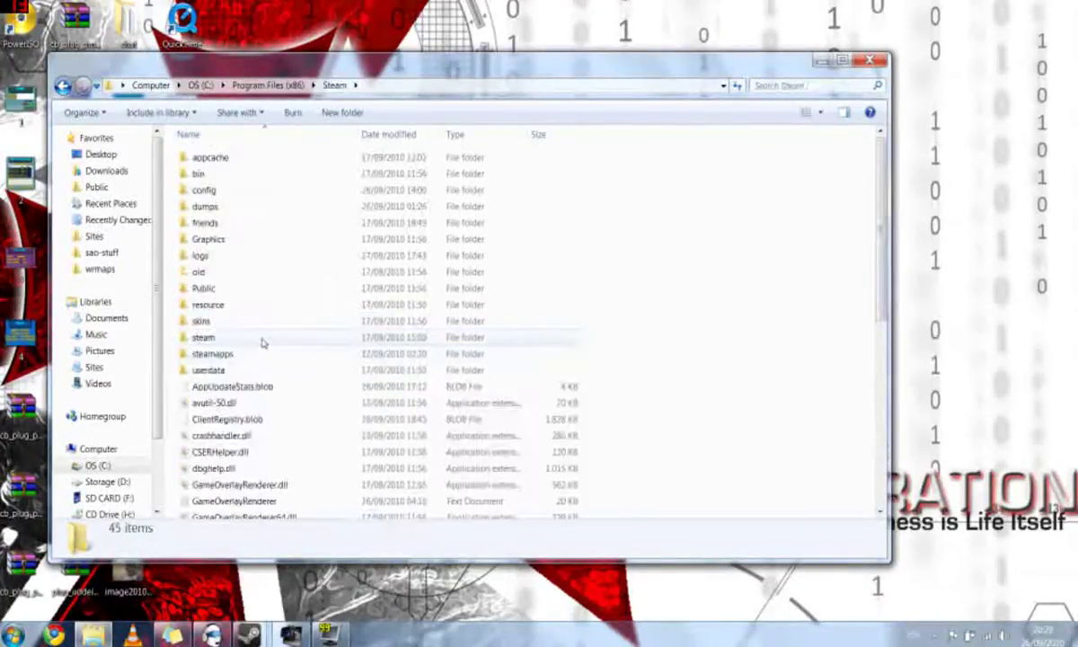
pyautogui.doubleClick(241, 351)
pyautogui.doubleClick(214, 158)
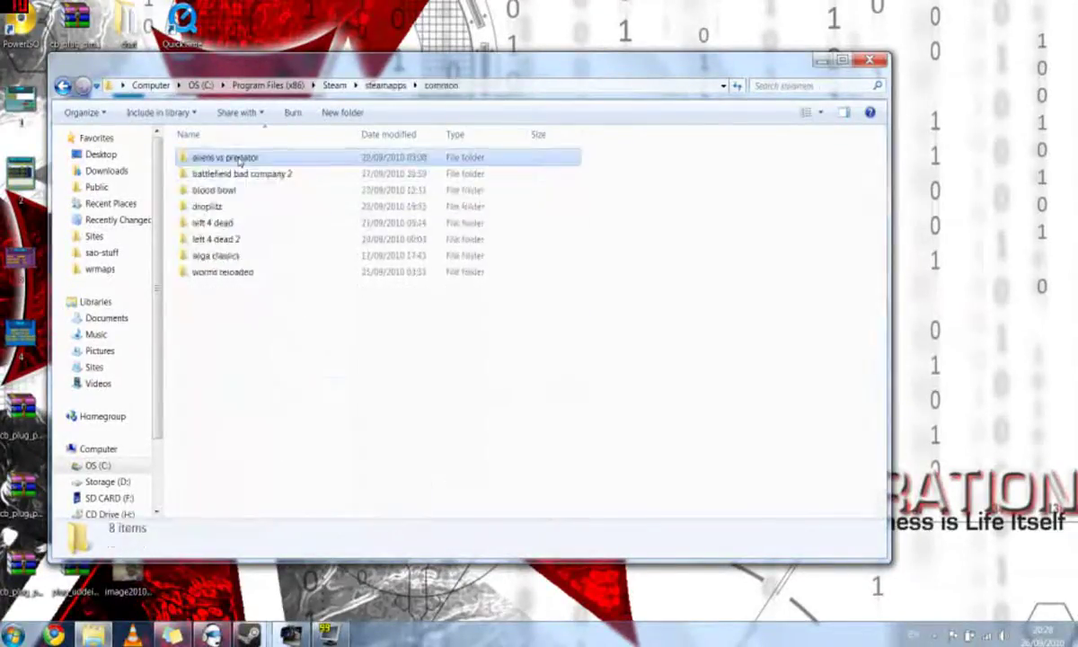
pyautogui.click(232, 273)
pyautogui.doubleClick(232, 273)
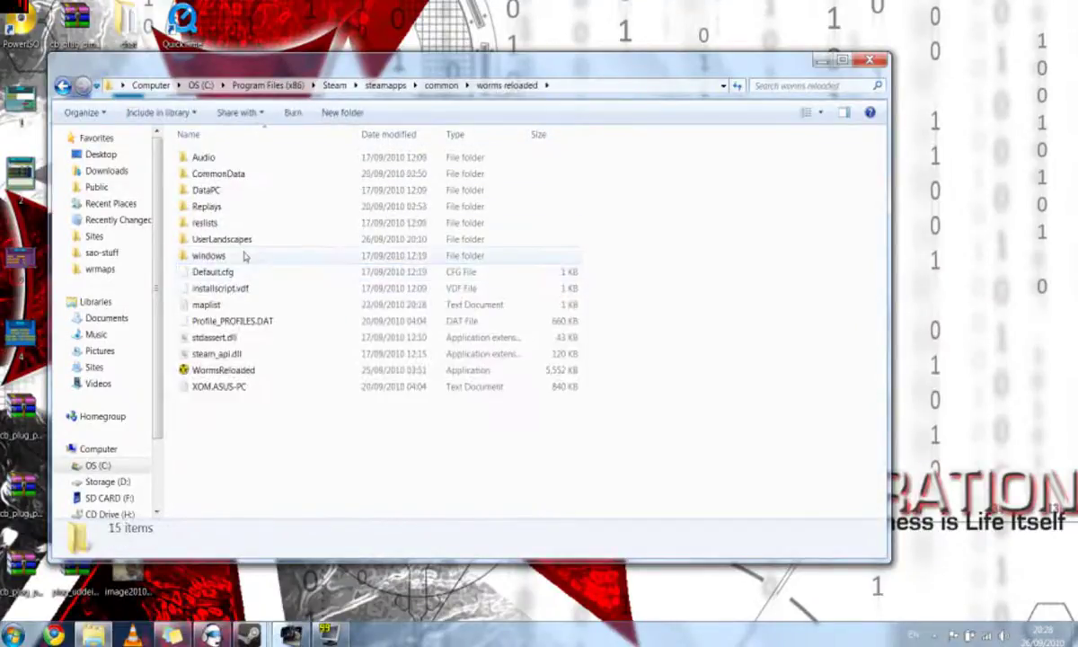
pyautogui.doubleClick(271, 247)
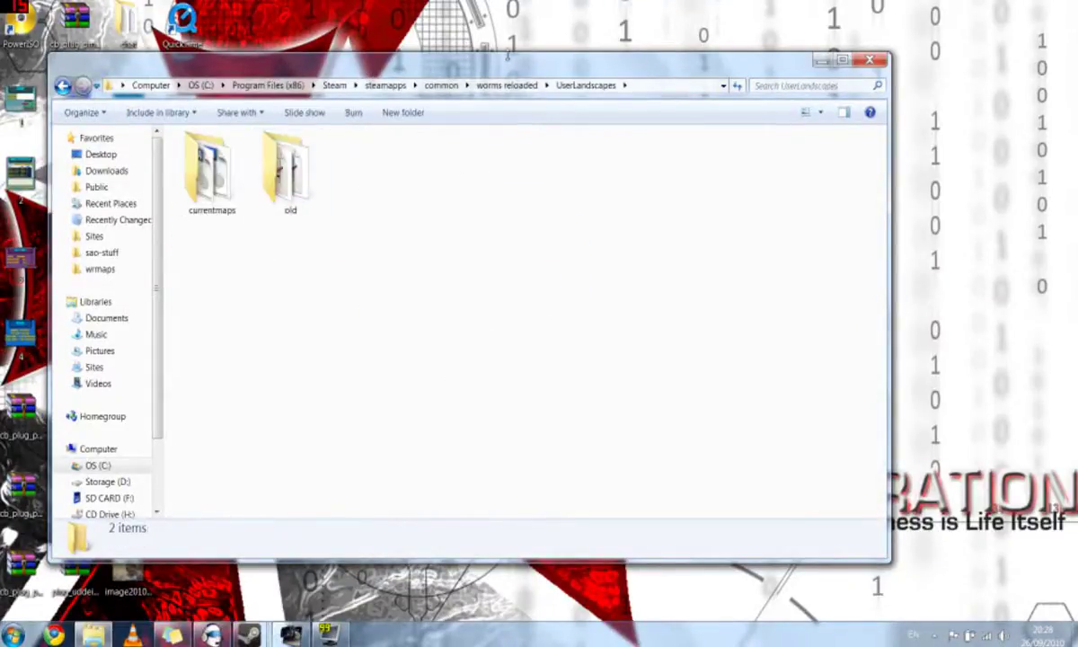
# - Open the desktop wormmap1 folder and drag bigc90210_troll.tga into UserLandscapes
pyautogui.moveTo(485, 72); pyautogui.dragTo(771, 75)
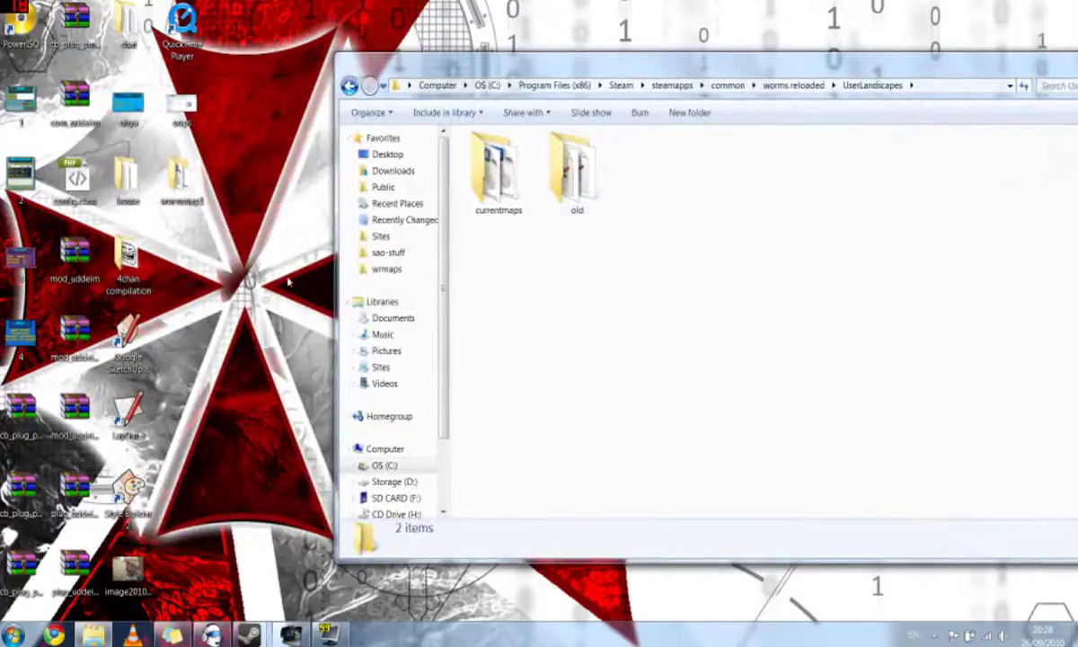
pyautogui.click(188, 199)
pyautogui.doubleClick(176, 182)
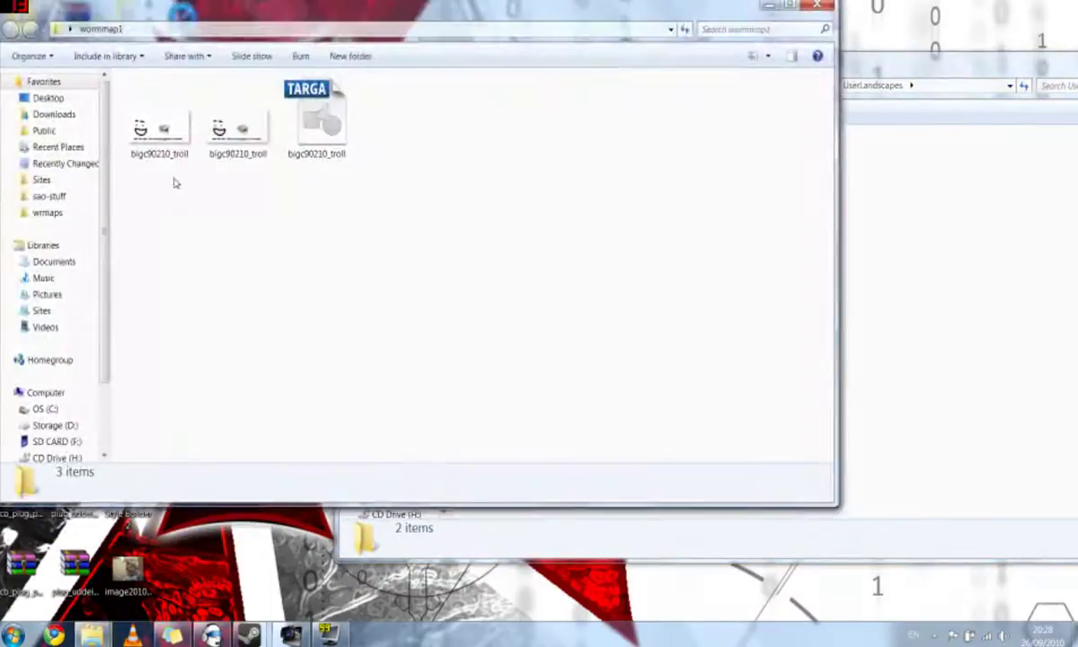
pyautogui.hotkey('alt', 'Tab')
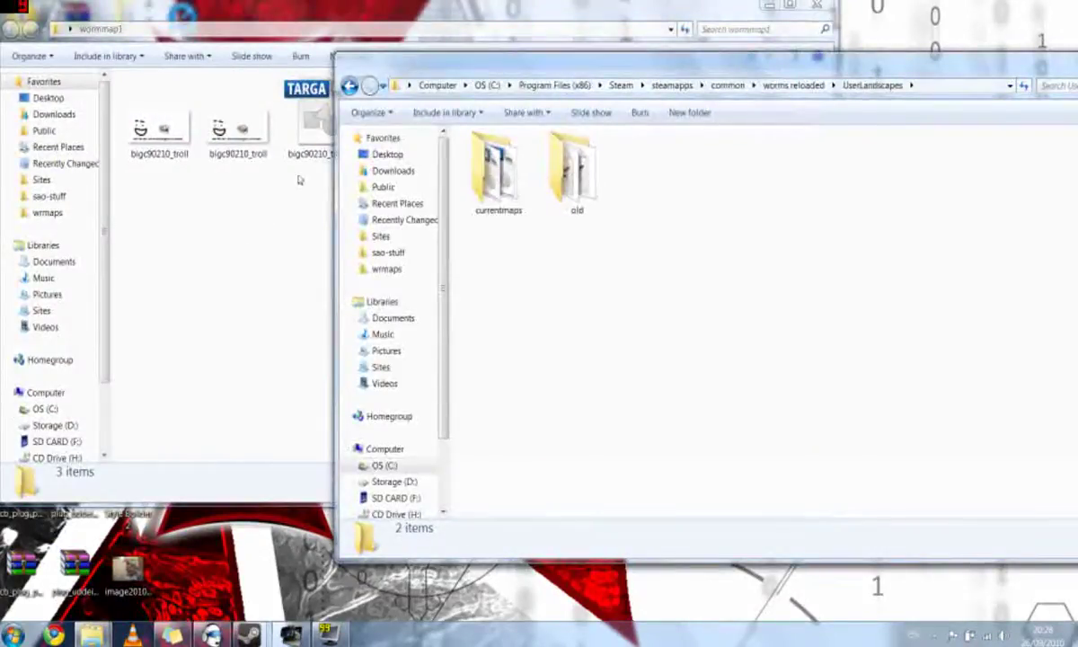
pyautogui.click(322, 121)
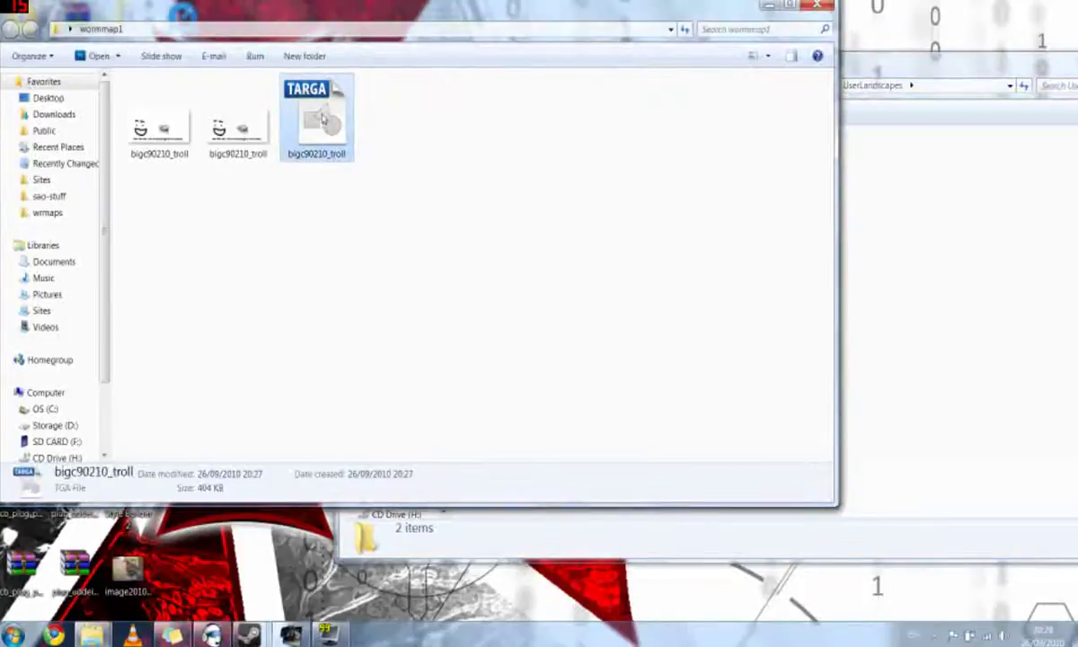
pyautogui.moveTo(322, 121); pyautogui.dragTo(986, 349)
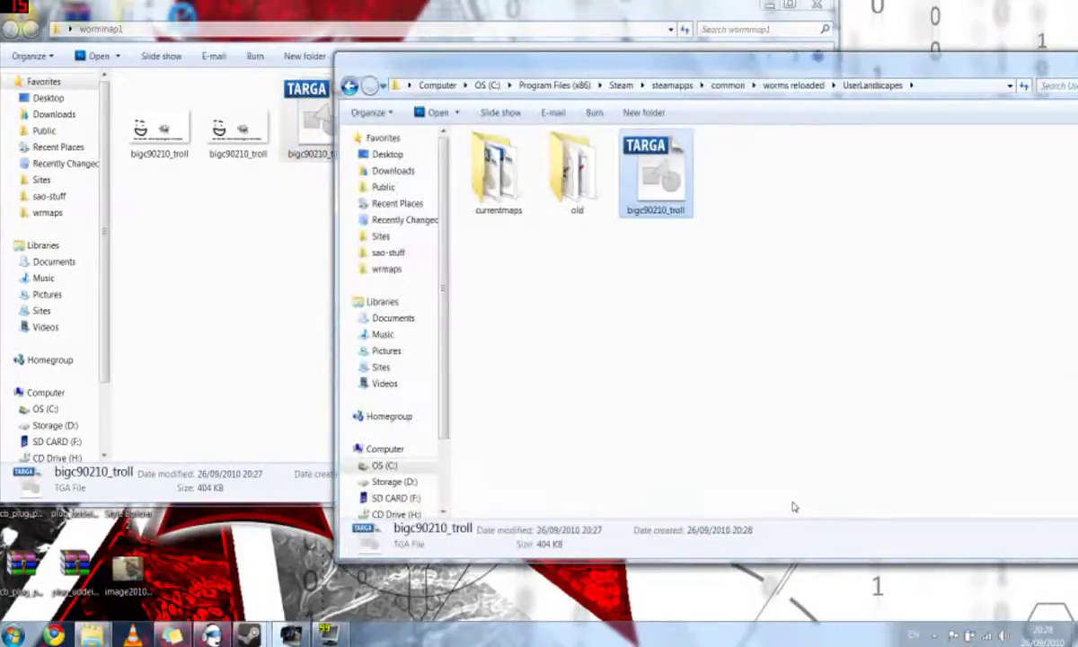
pyautogui.click(571, 349)
pyautogui.click(916, 635)
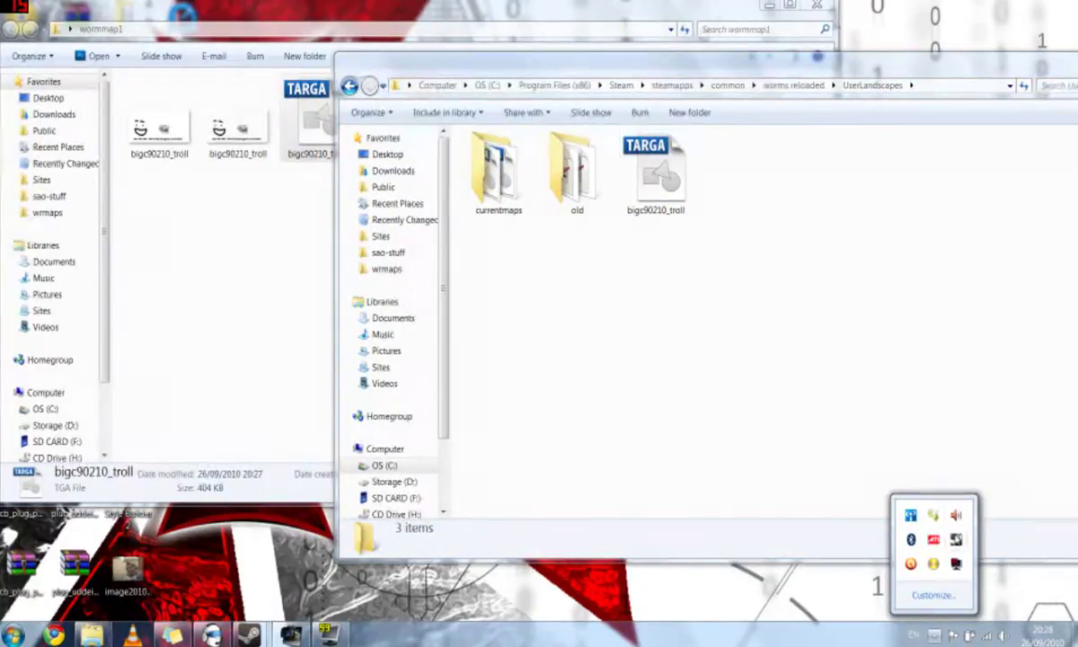
# - Launch Worms Reloaded from the Steam tray menu and choose the player profile
pyautogui.rightClick(955, 539)
pyautogui.click(99, 34)
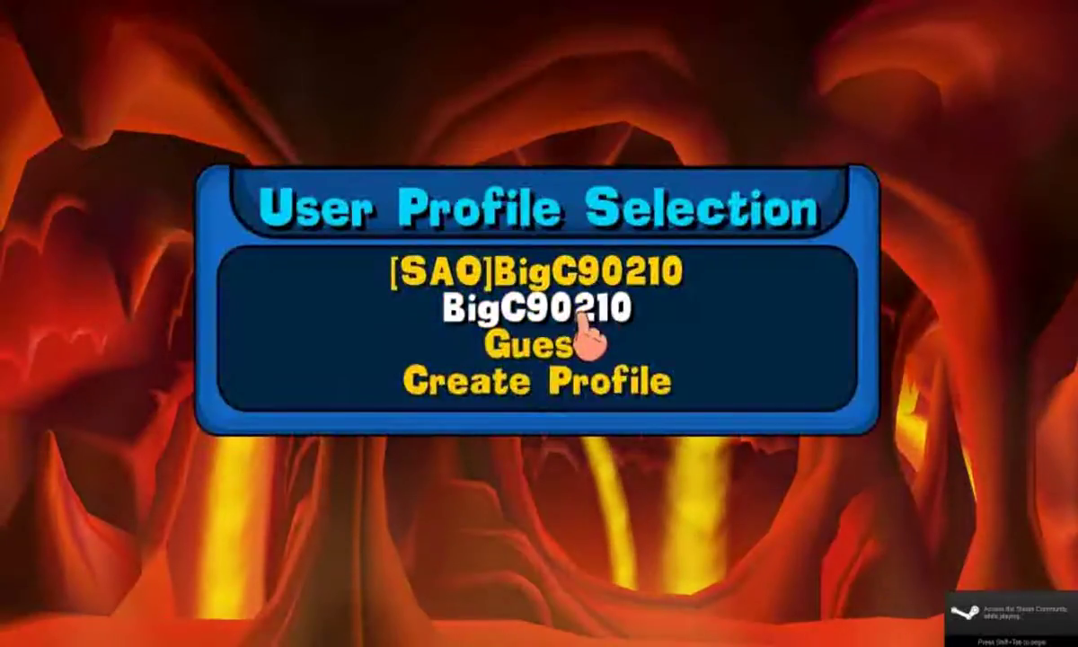
pyautogui.click(606, 274)
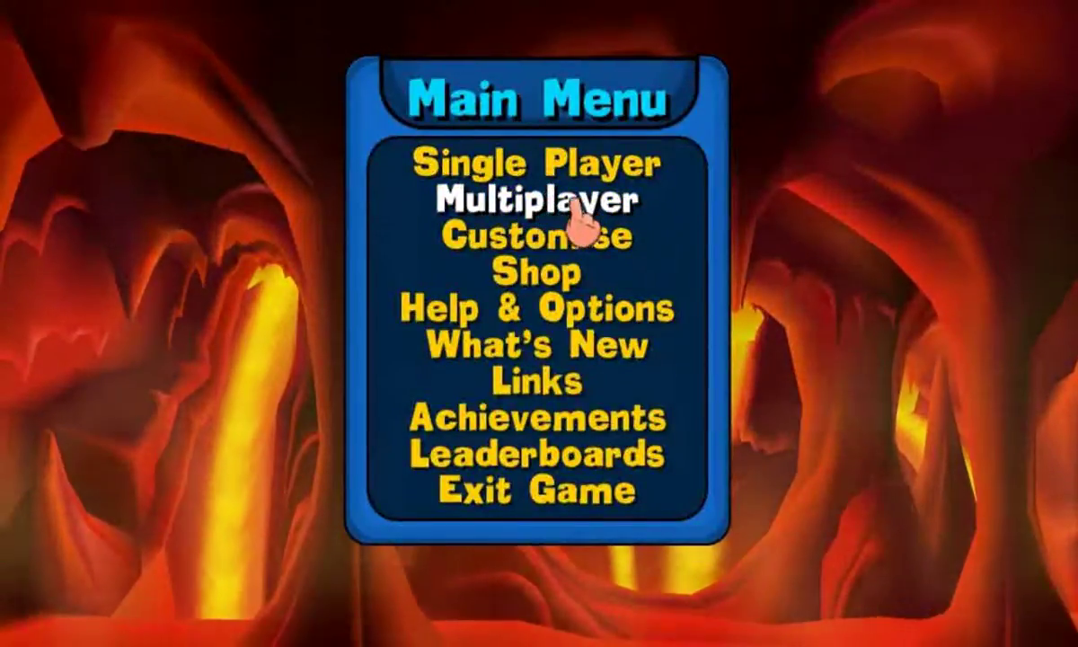
# - Go to Customise > Landscape Editor and load bigc90210_troll.tga
pyautogui.click(579, 205)
pyautogui.click(369, 277)
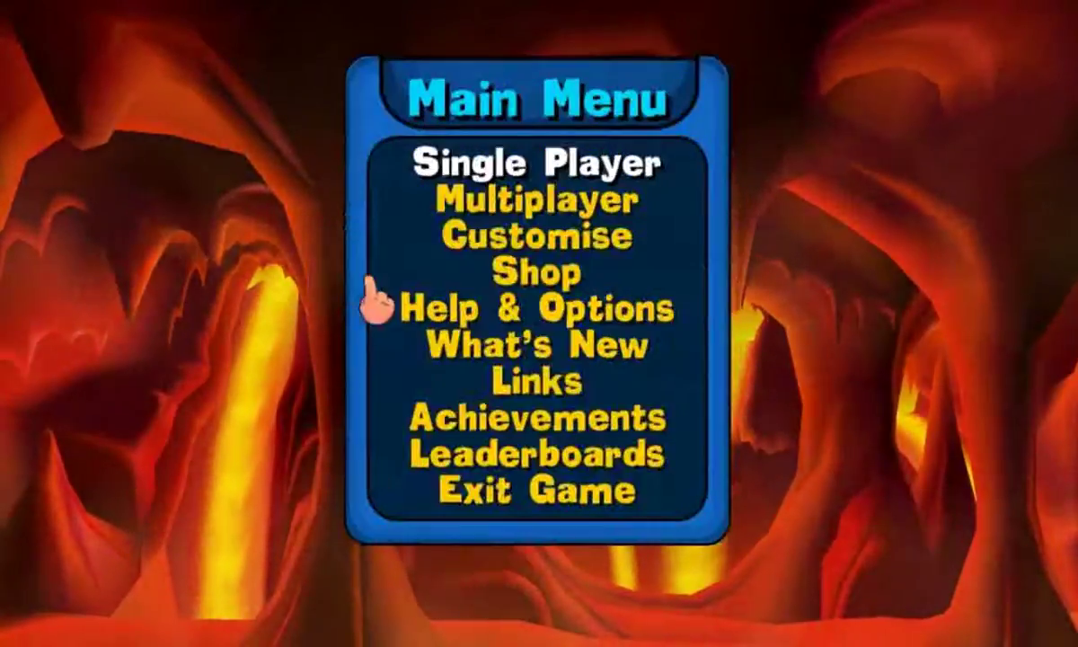
pyautogui.click(496, 242)
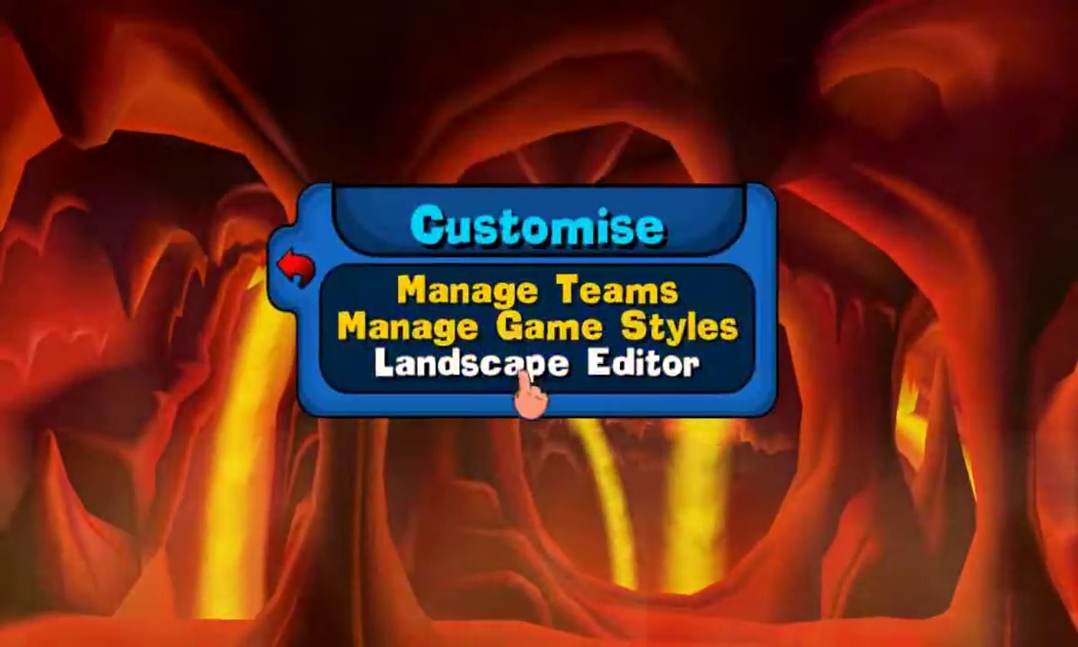
pyautogui.click(522, 379)
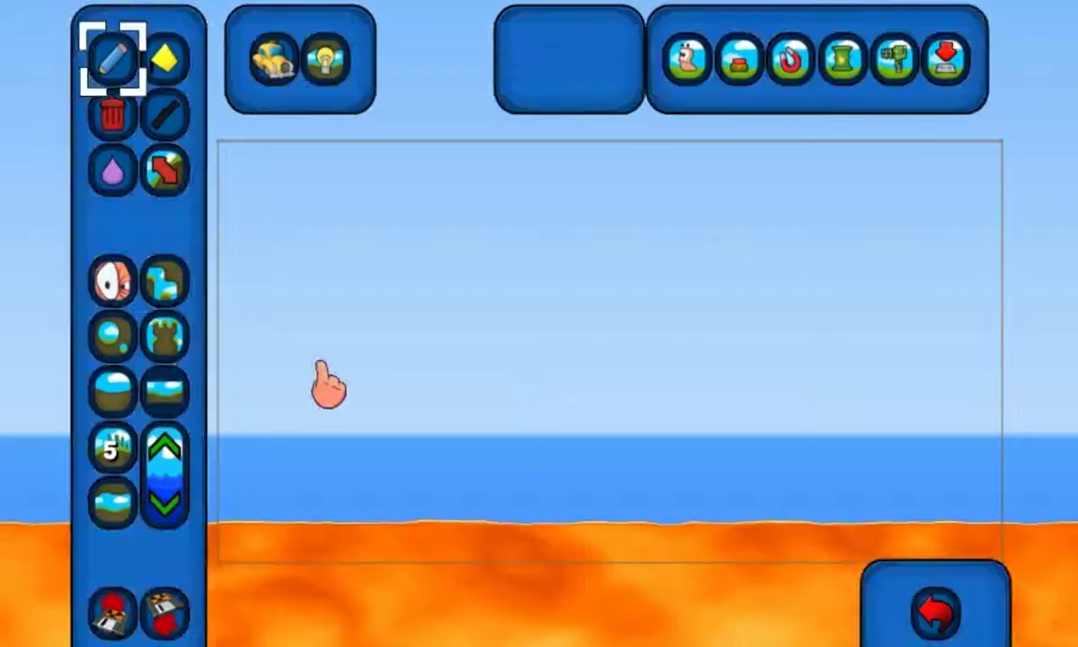
pyautogui.click(112, 613)
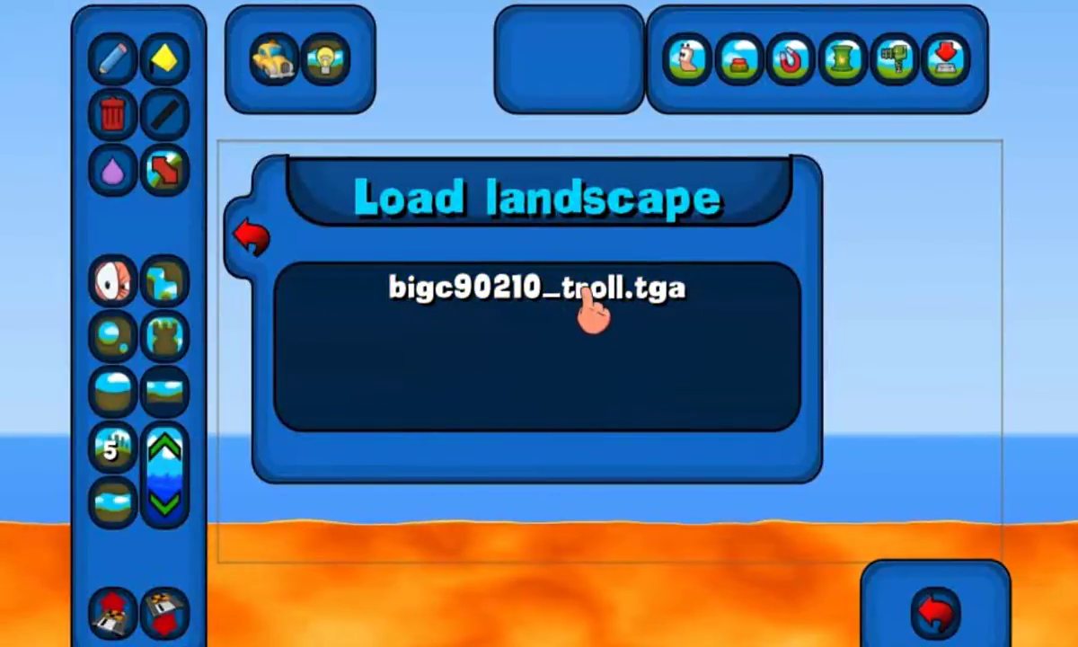
pyautogui.click(621, 303)
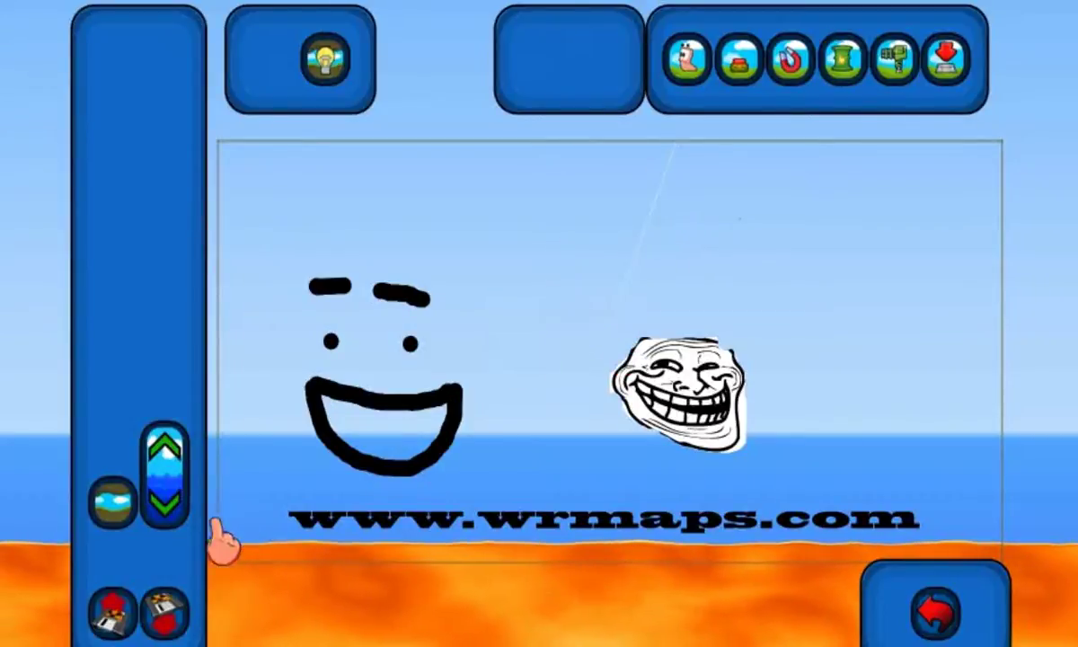
# - Save the landscape under the name bigc90210_troll
pyautogui.click(164, 611)
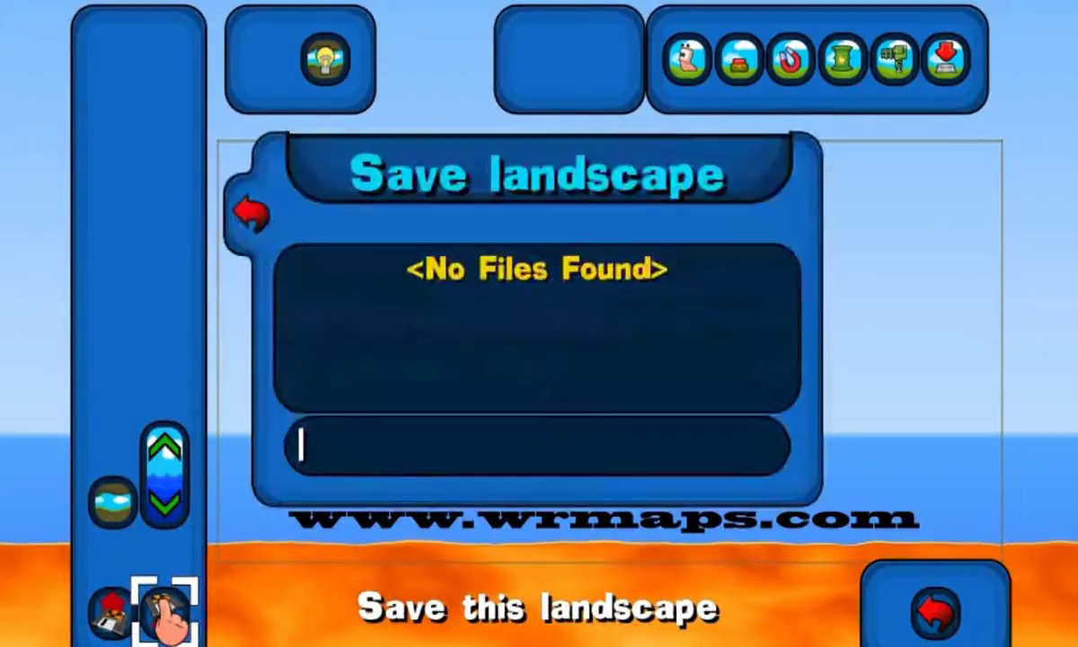
pyautogui.write('bigc')
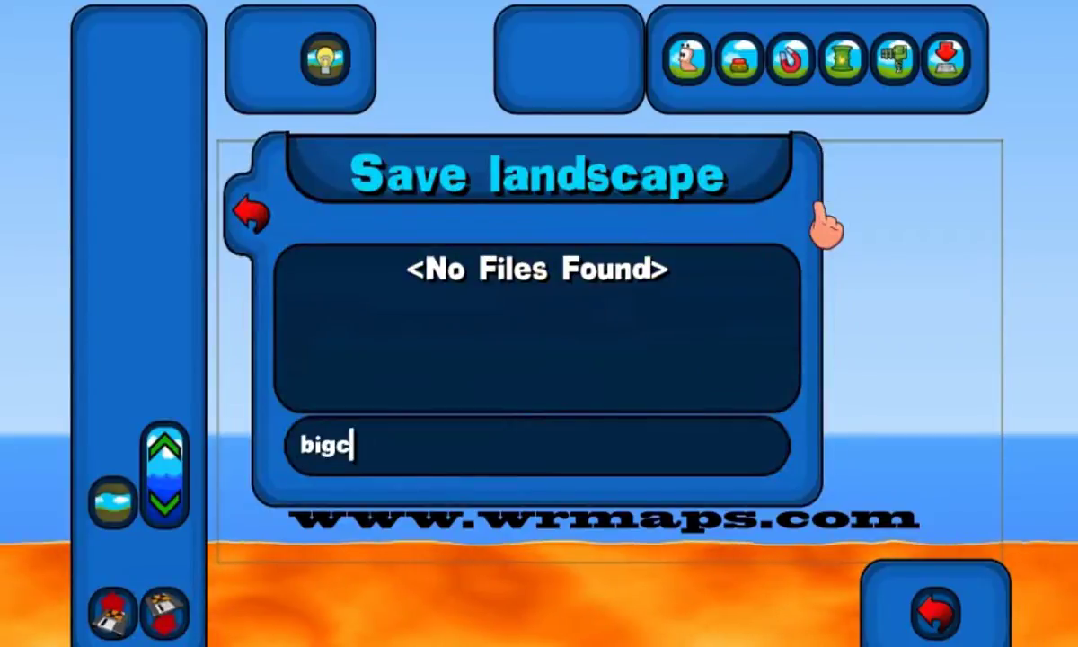
pyautogui.write('90210_troll')
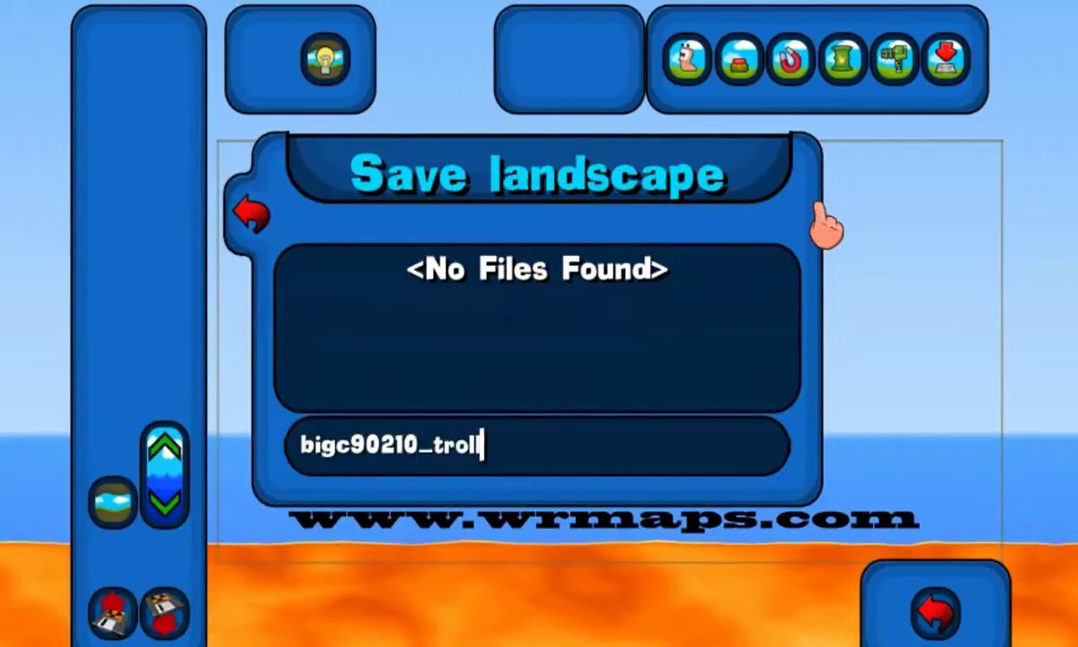
pyautogui.press('Return')
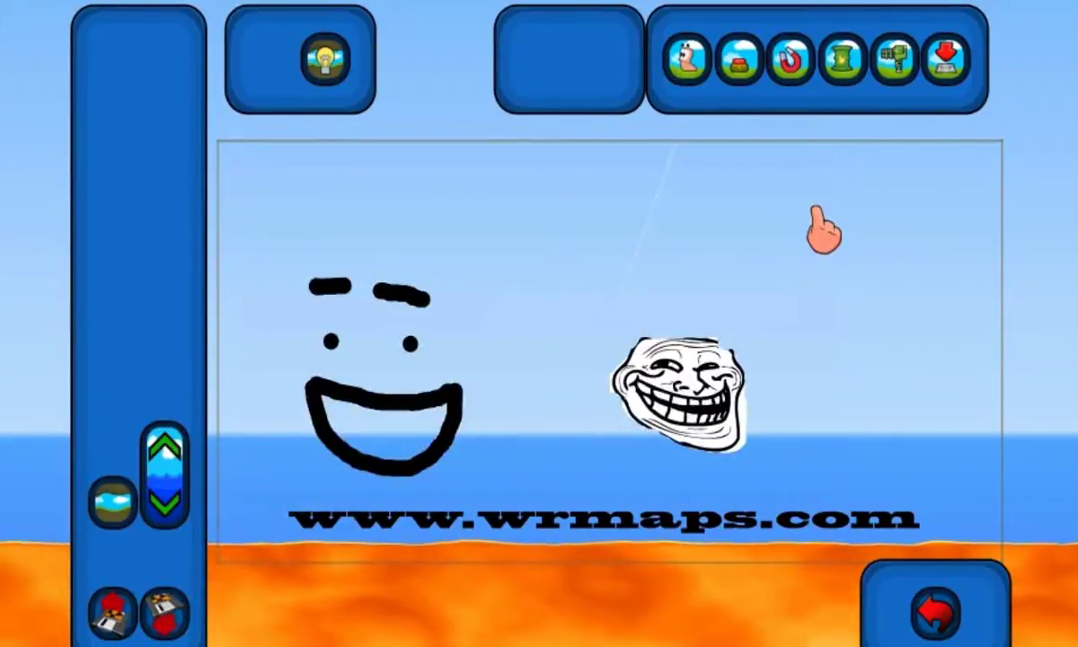
# - Exit the Landscape Editor, return to the main menu and quit the game
pyautogui.click(929, 611)
pyautogui.click(316, 278)
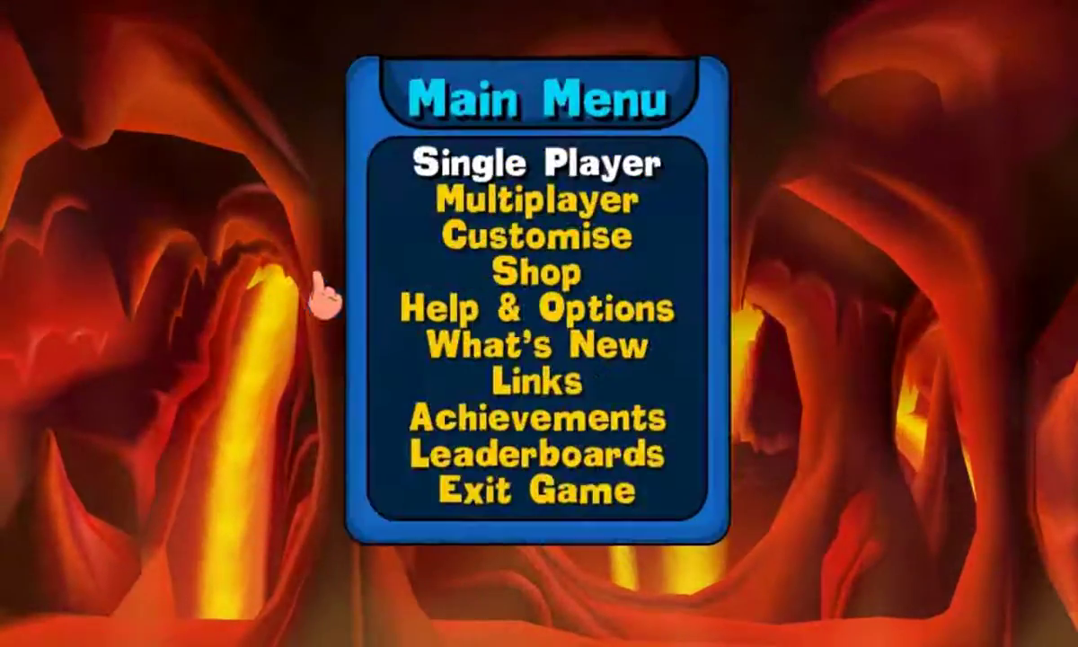
pyautogui.click(490, 498)
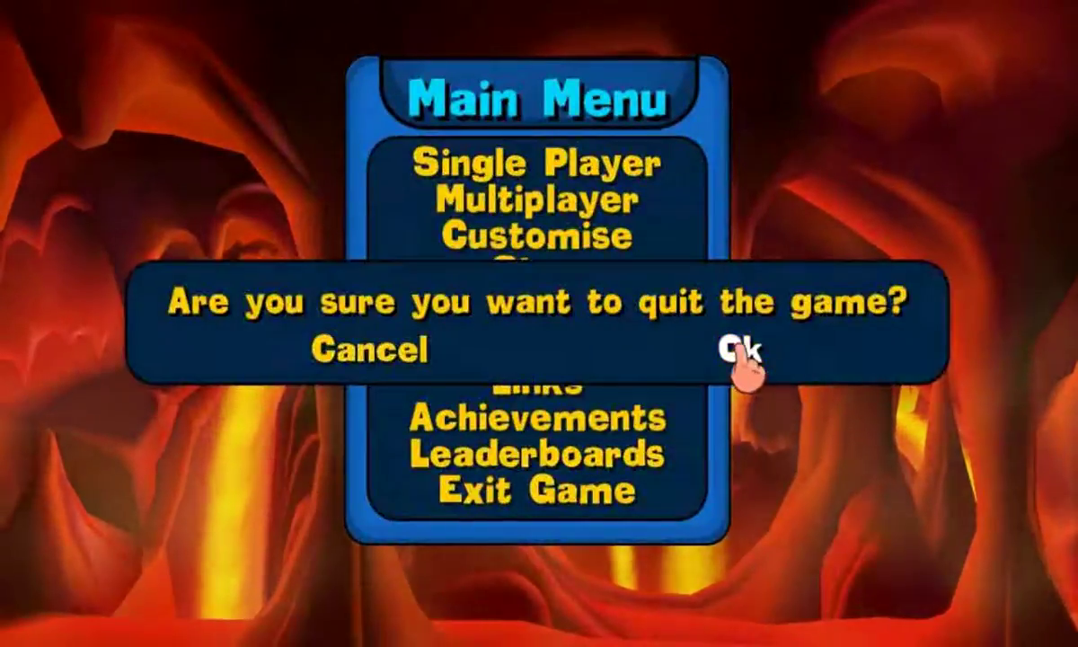
pyautogui.click(741, 352)
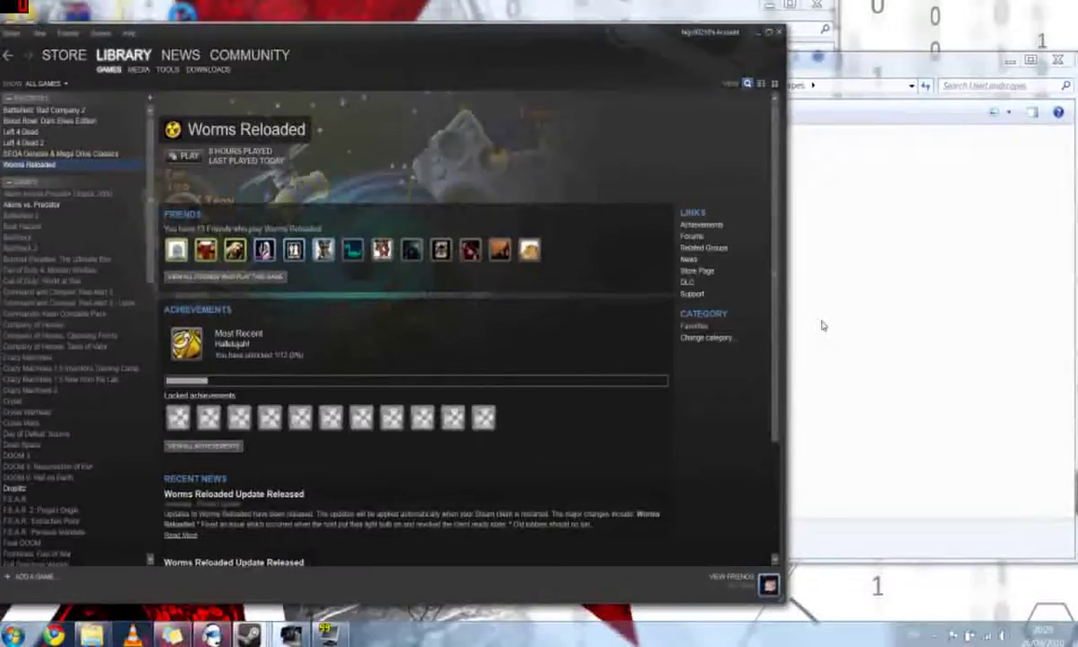
# - Check the new bigc90210_troll.kev and TGA files in UserLandscapes, then marquee-select all three troll files
pyautogui.click(823, 325)
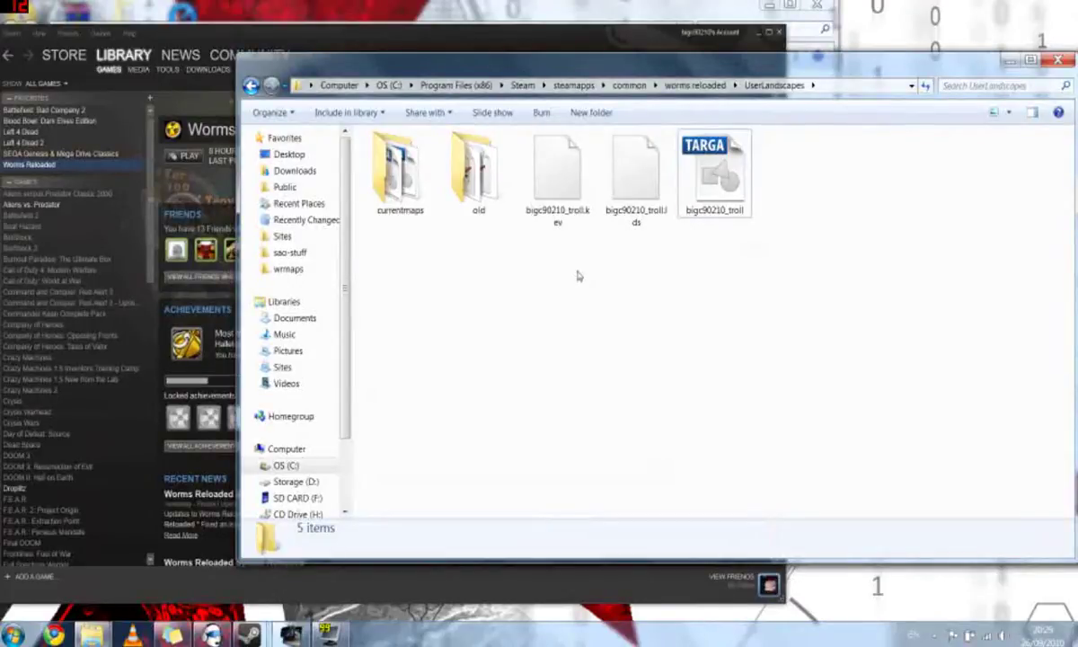
pyautogui.click(566, 184)
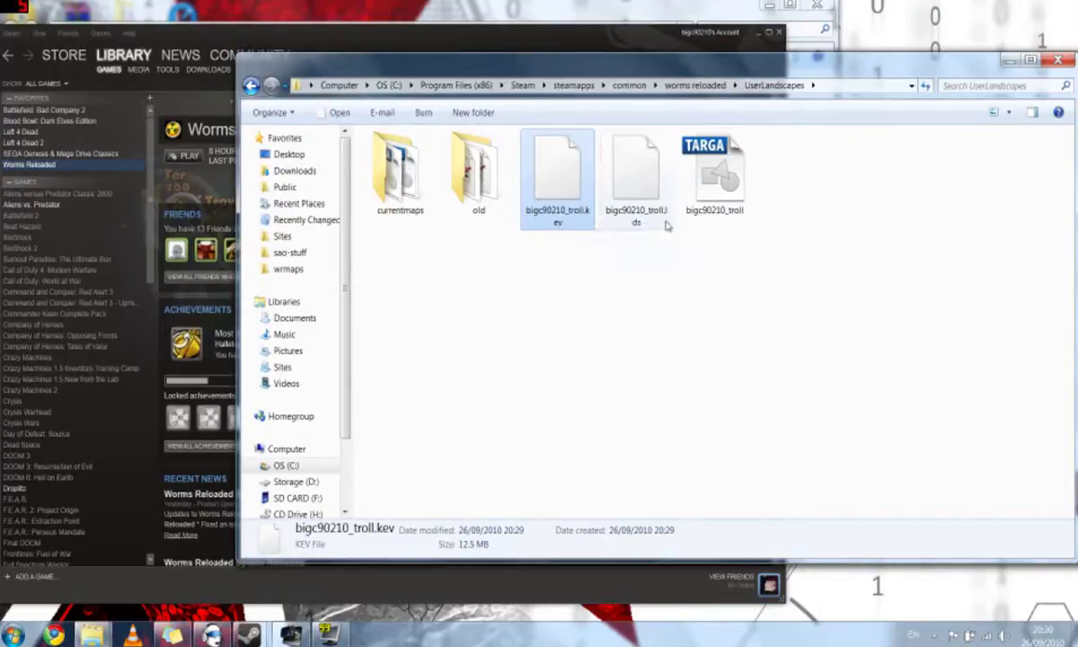
pyautogui.click(729, 209)
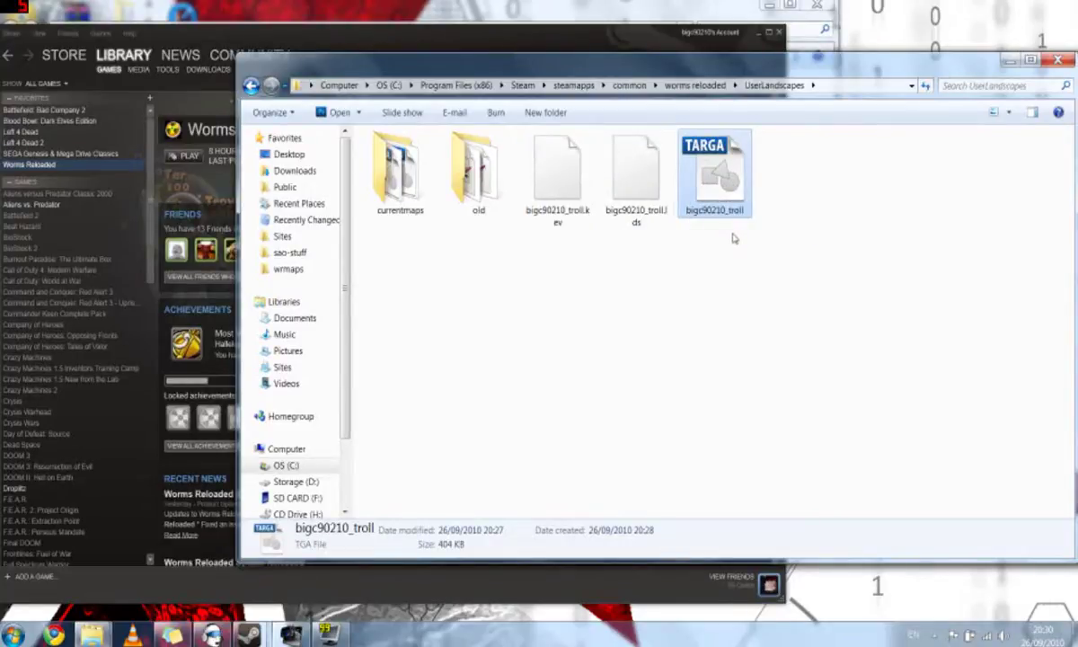
pyautogui.click(626, 332)
pyautogui.moveTo(550, 291); pyautogui.dragTo(709, 168)
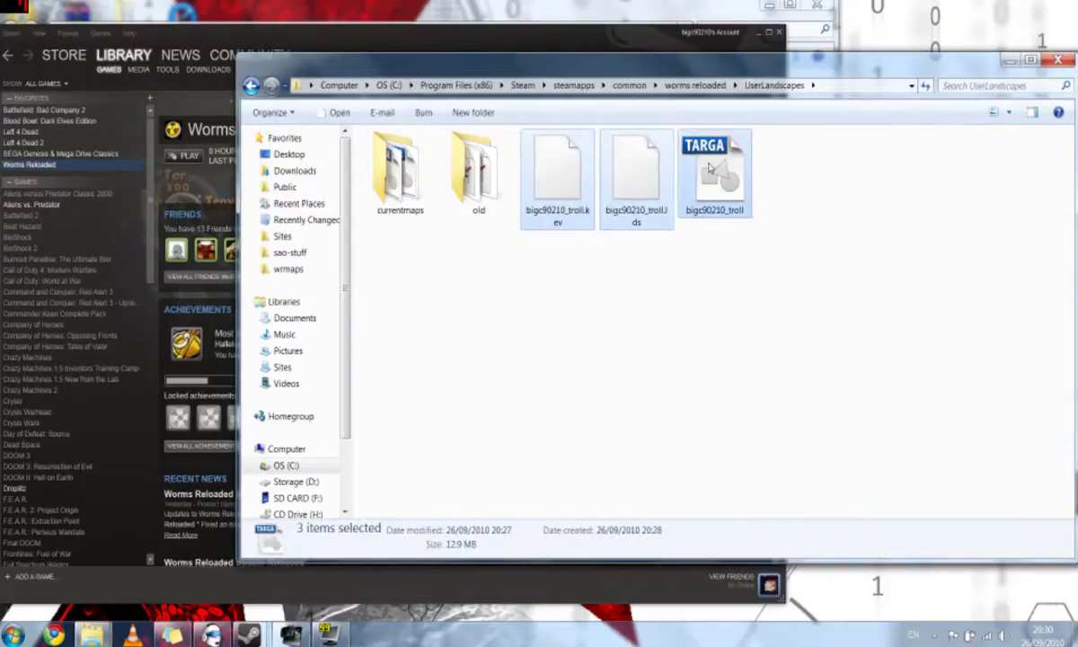
# - Add the three selected troll files to a new bigc90210_troll.rar archive with default settings
pyautogui.rightClick(708, 167)
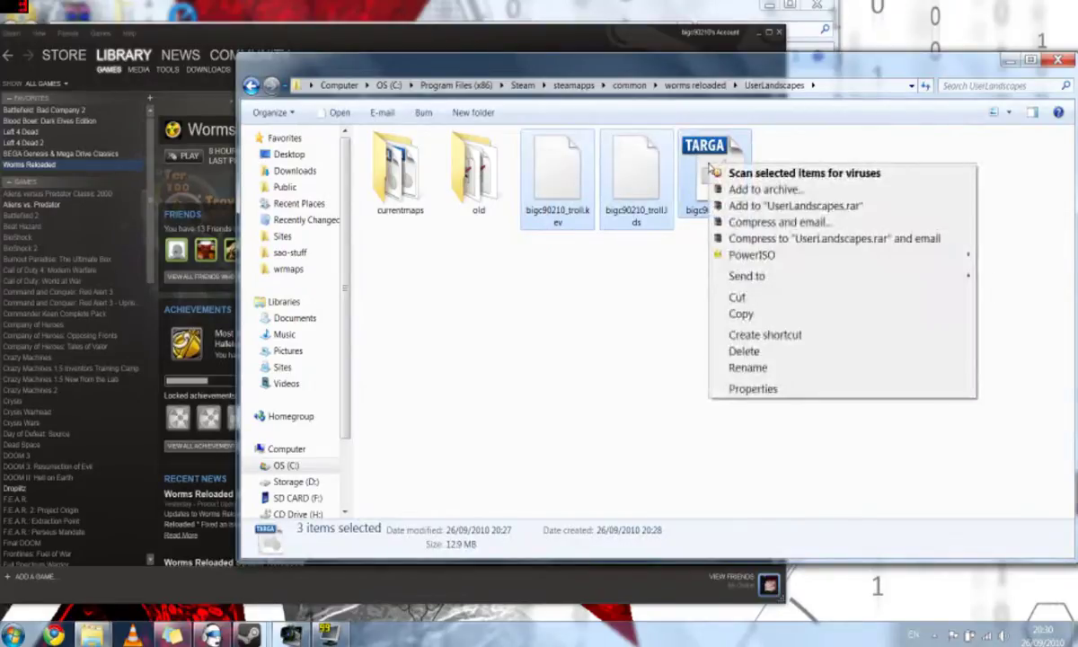
pyautogui.click(762, 190)
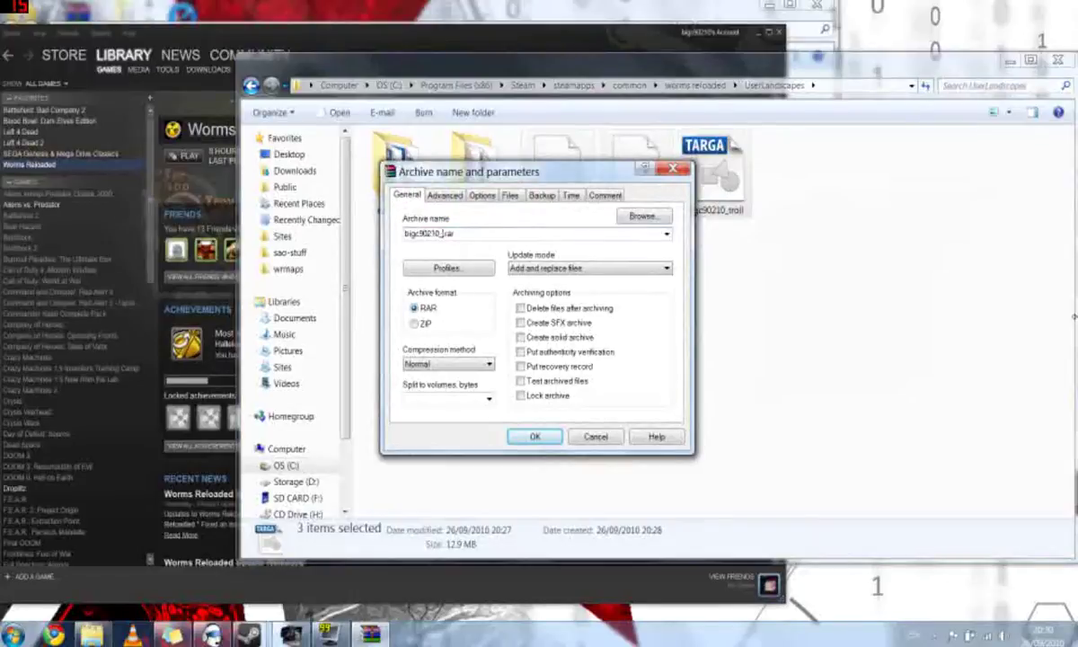
pyautogui.press('Return')
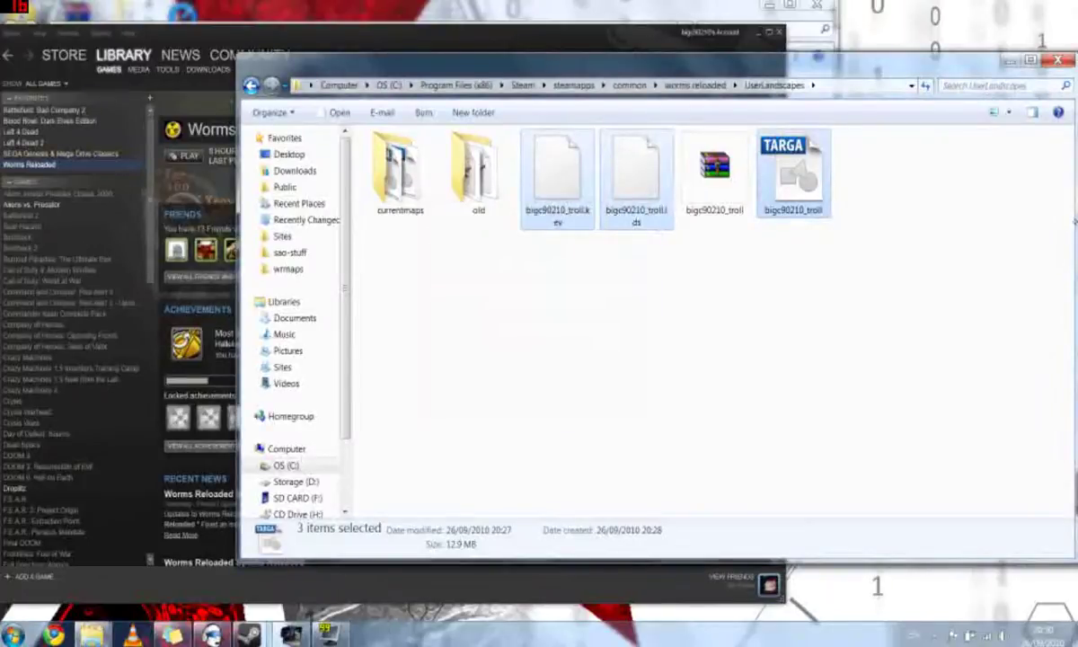
# - Open bigc90210_troll.rar in WinRAR to view its .kev, .lds and .tga contents
pyautogui.click(714, 171)
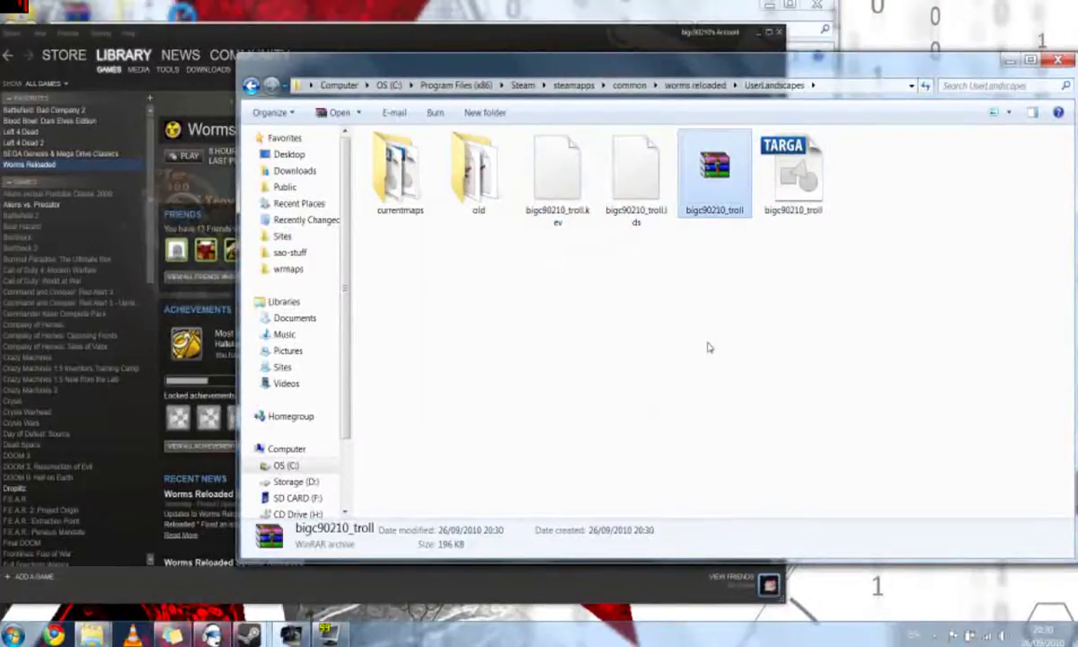
pyautogui.rightClick(714, 153)
pyautogui.click(710, 200)
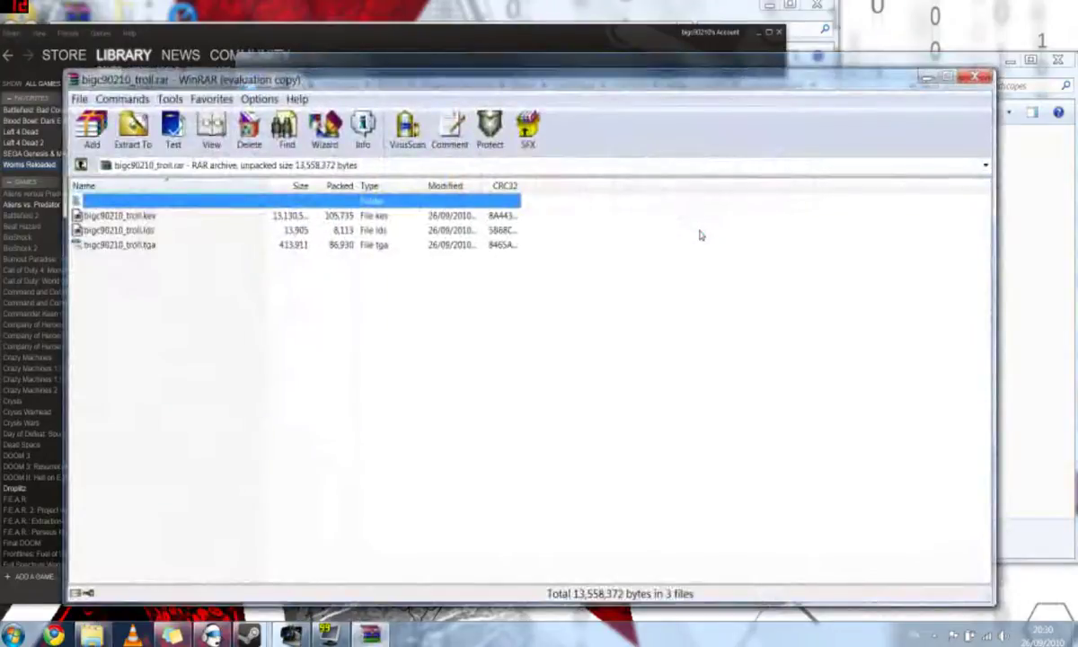